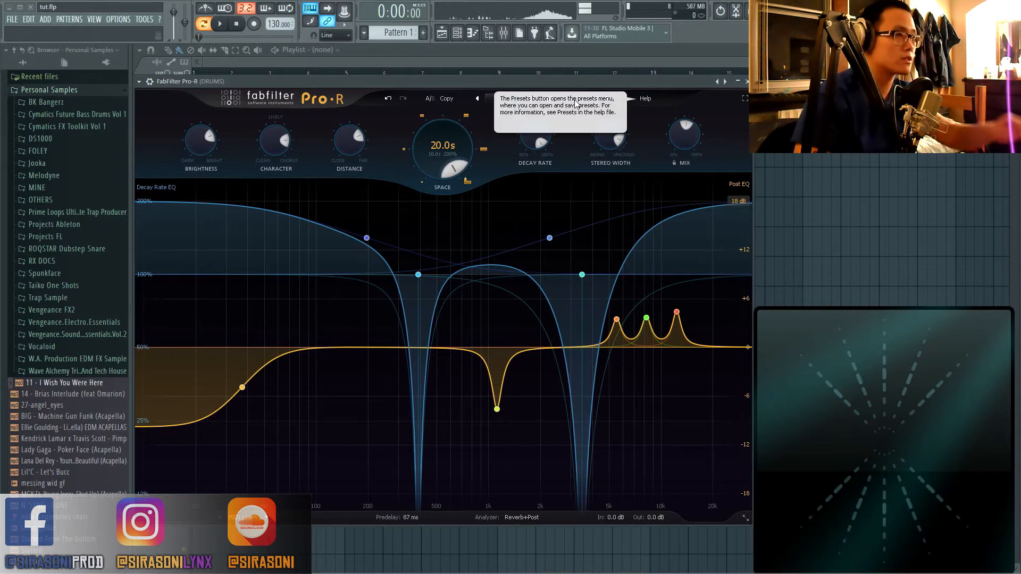
- Compare the Basic and Default Setting presets in the Pro-R reverb, leaving Basic loaded
click(536, 101)
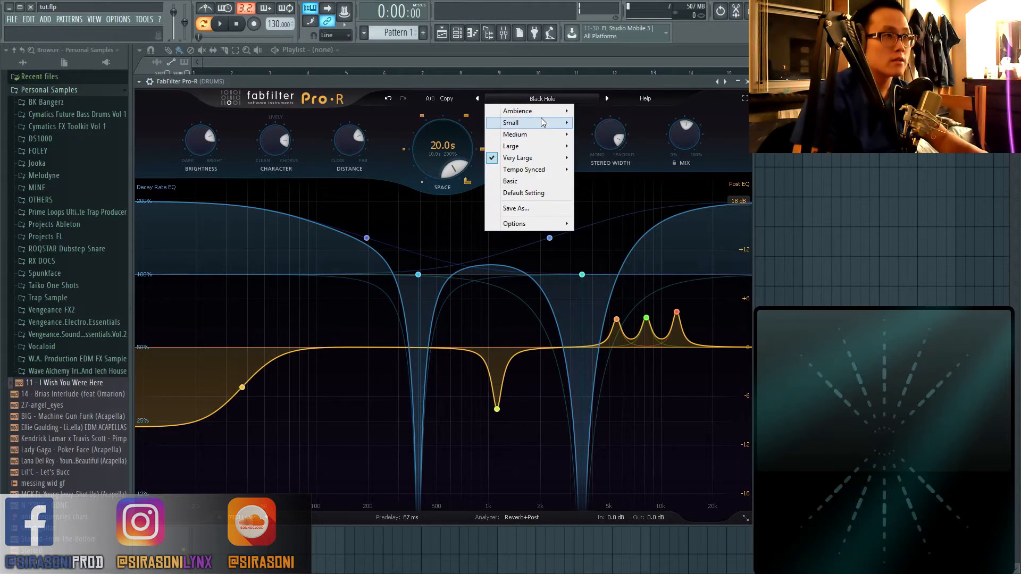
click(534, 182)
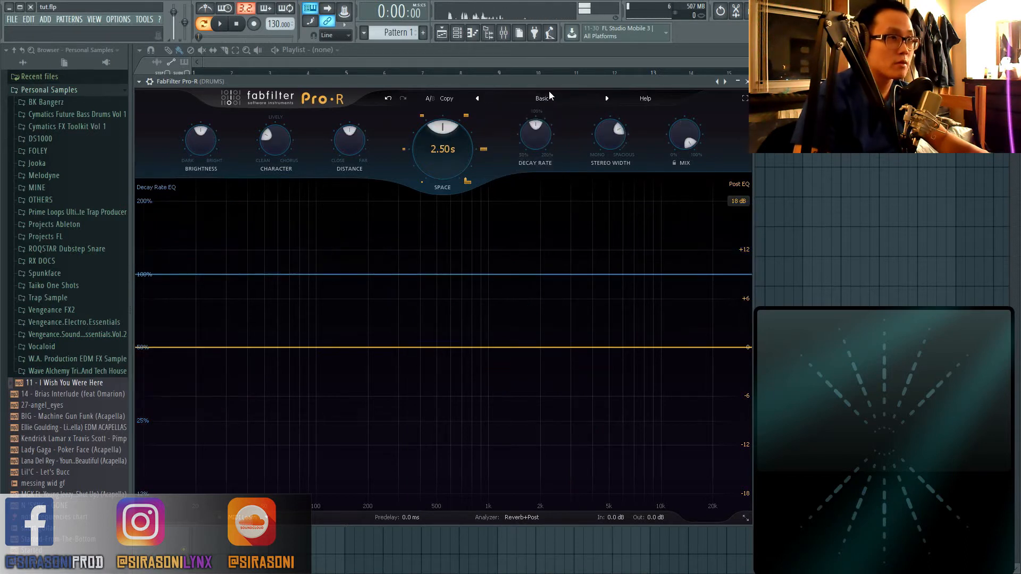
click(549, 98)
click(537, 192)
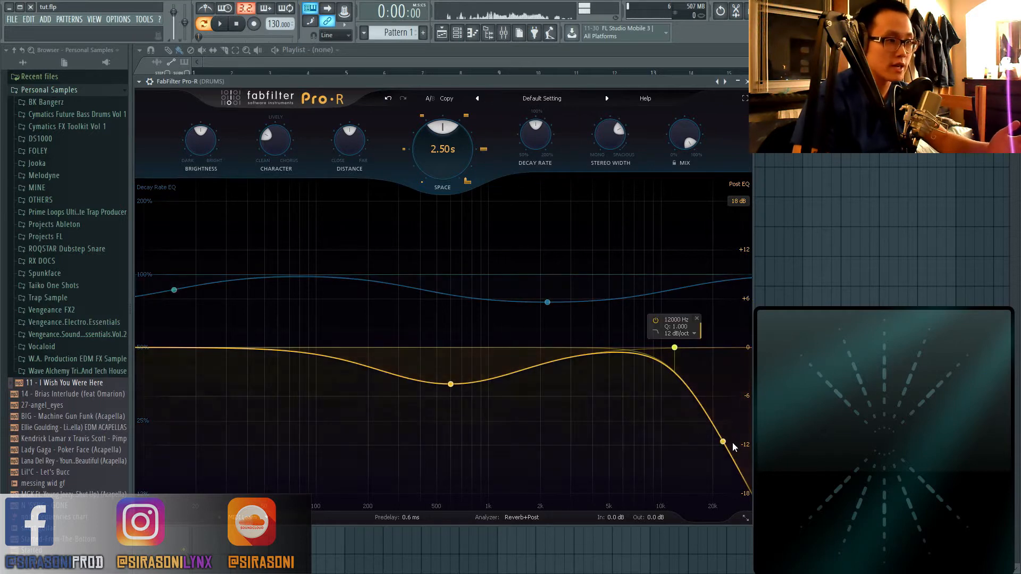
click(547, 100)
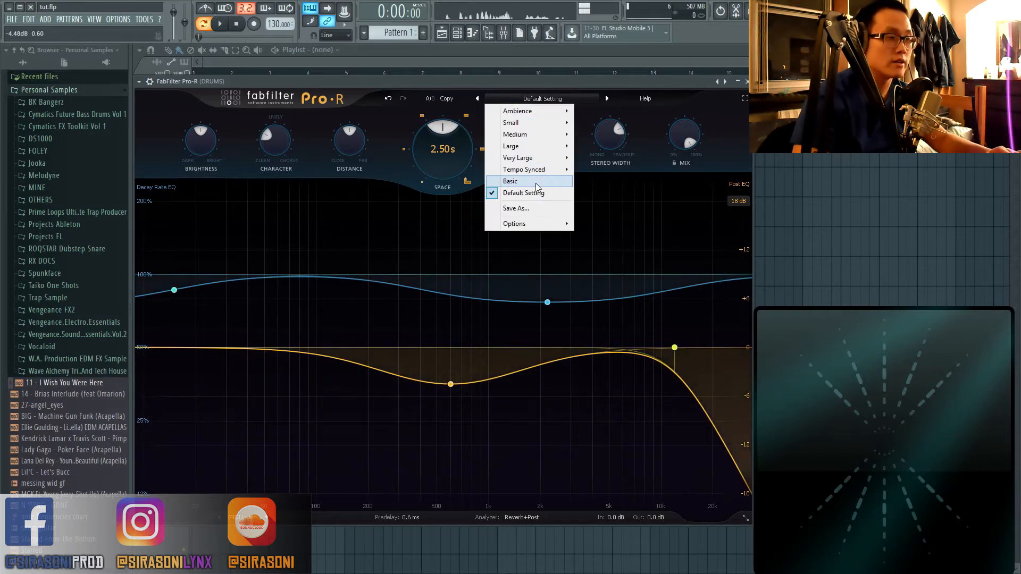
click(535, 183)
drag(504, 85, 510, 85)
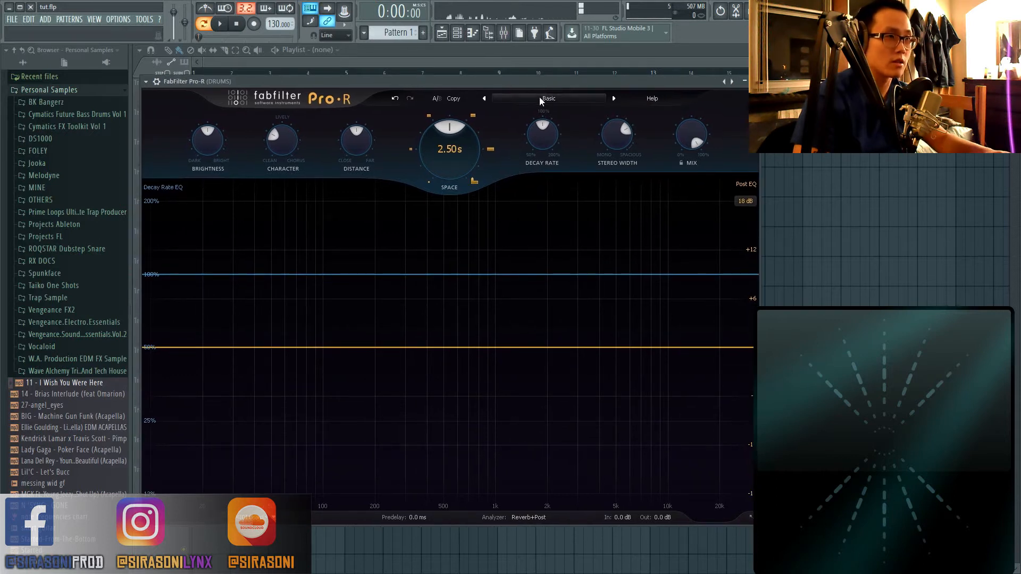
- Check the channel rack and the DRUMS mixer track's effect chain, and return to the Pro-R reverb
key(F6)
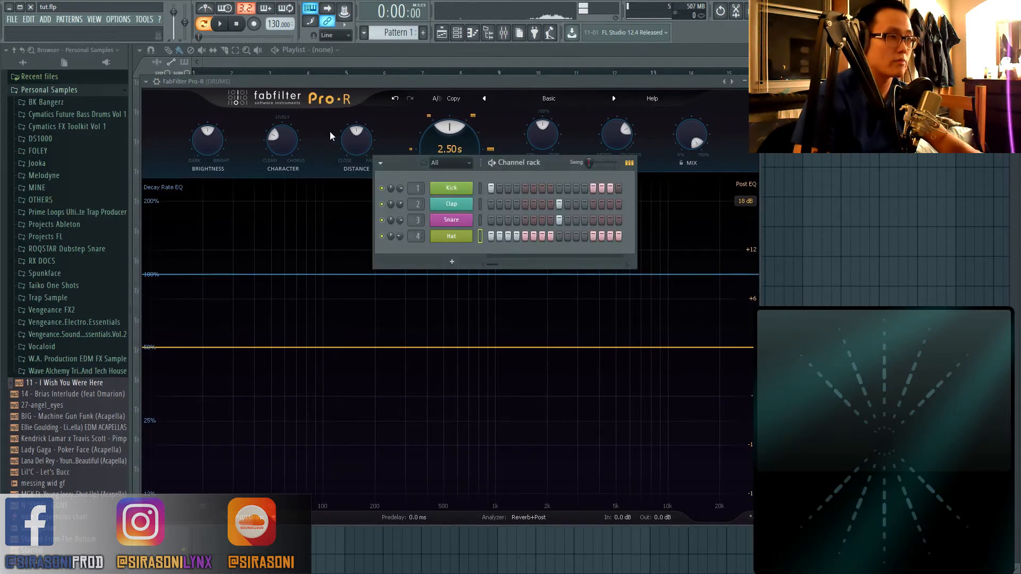
key(F9)
click(189, 223)
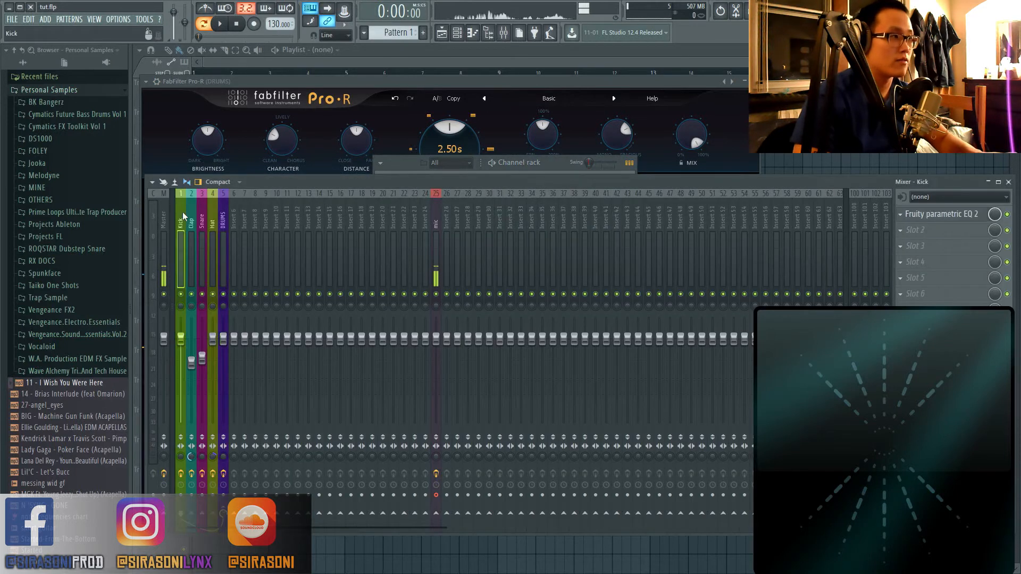
click(223, 227)
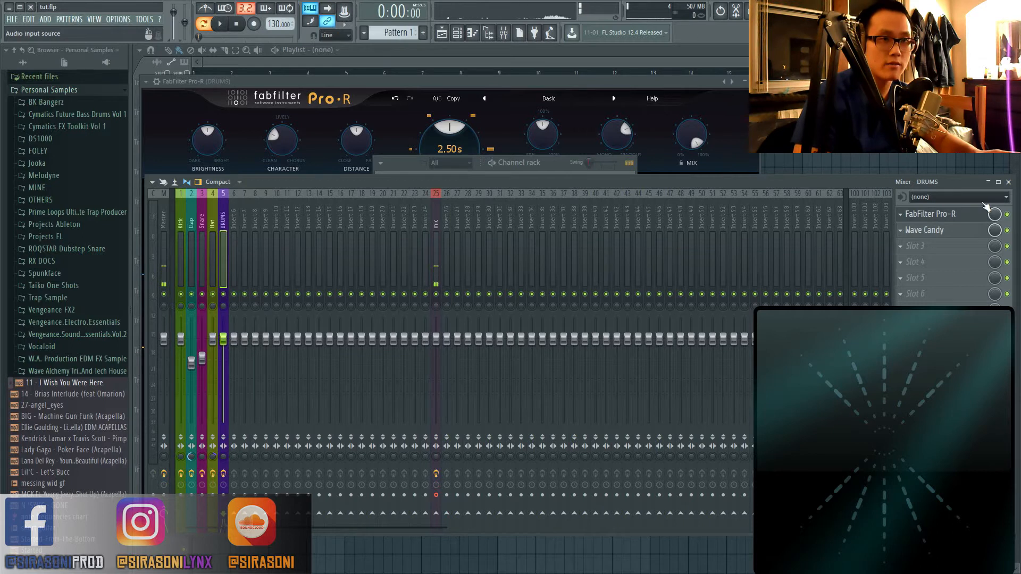
click(629, 81)
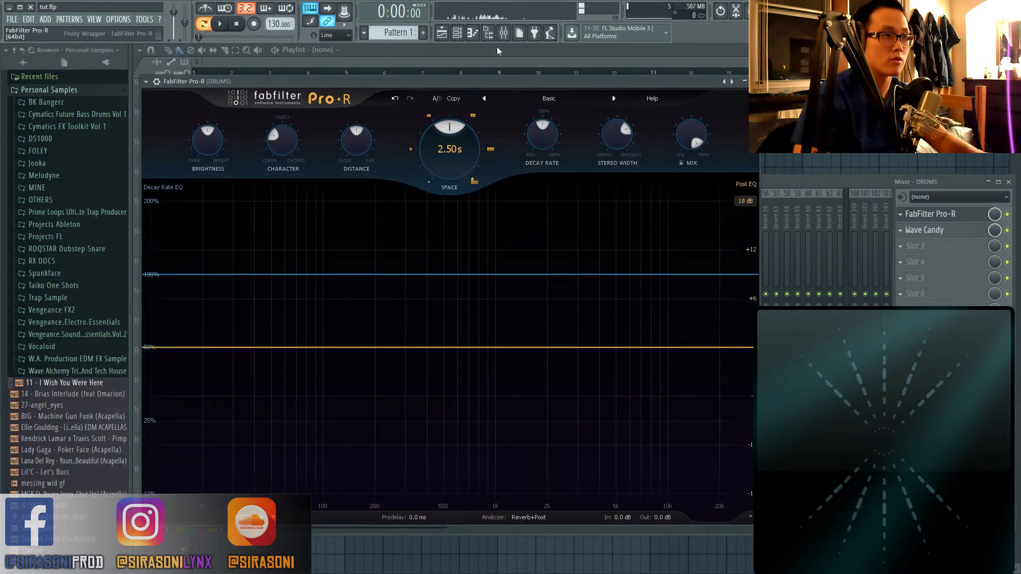
- Set the reverb's Mix to 0% and play the drum pattern to hear it dry
drag(675, 151, 675, 176)
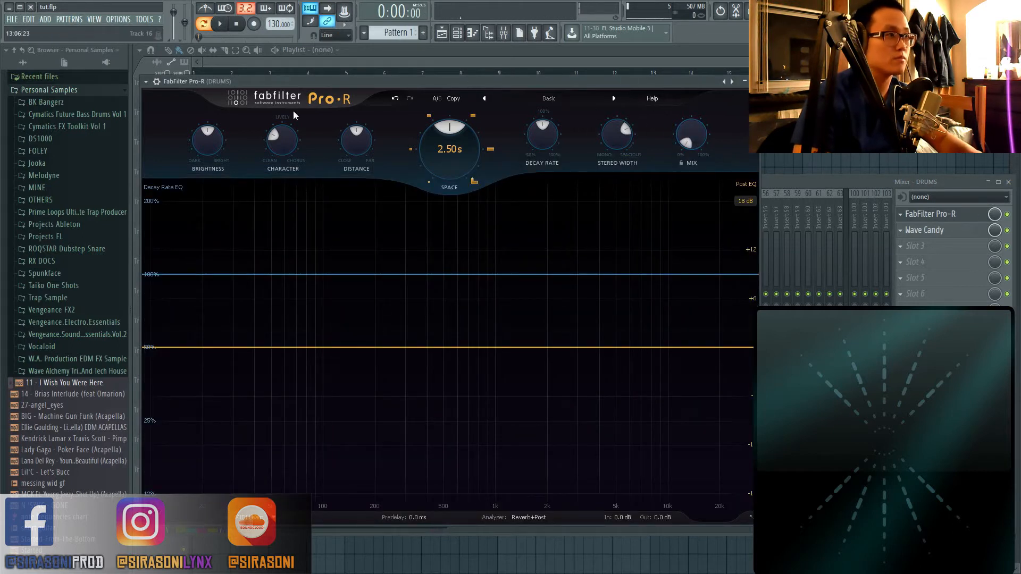
key(space)
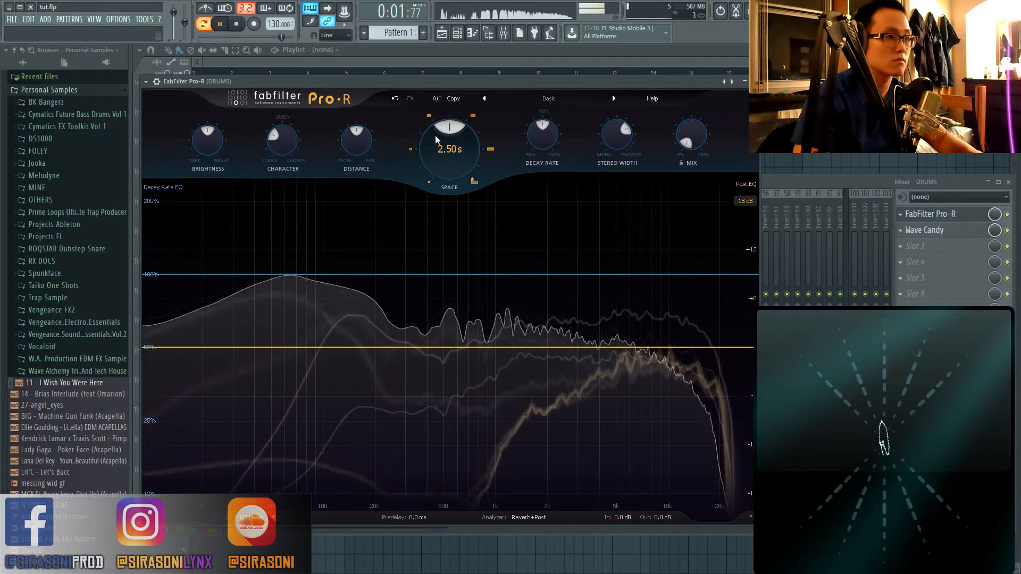
mouse_move(436, 133)
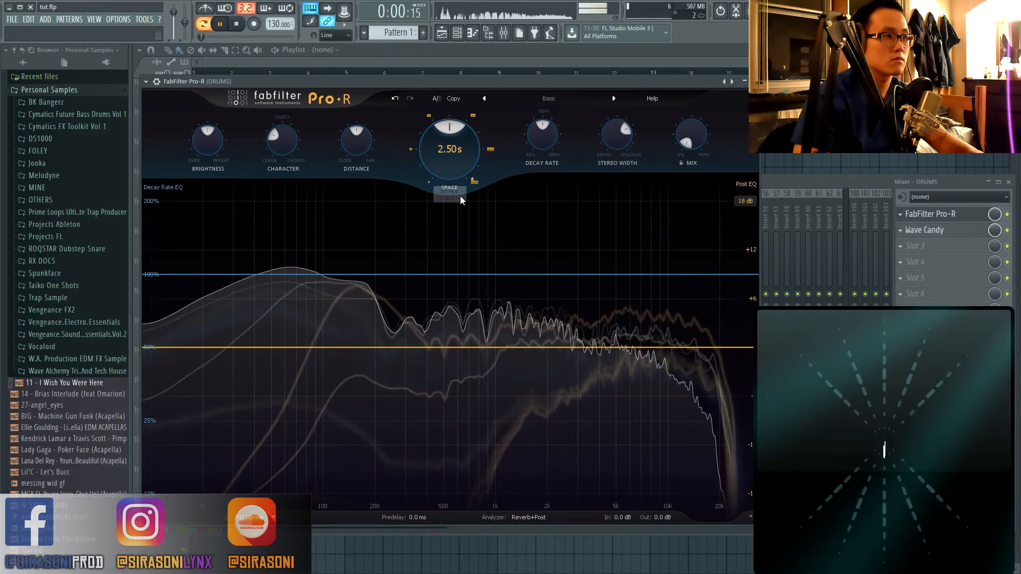
key(space)
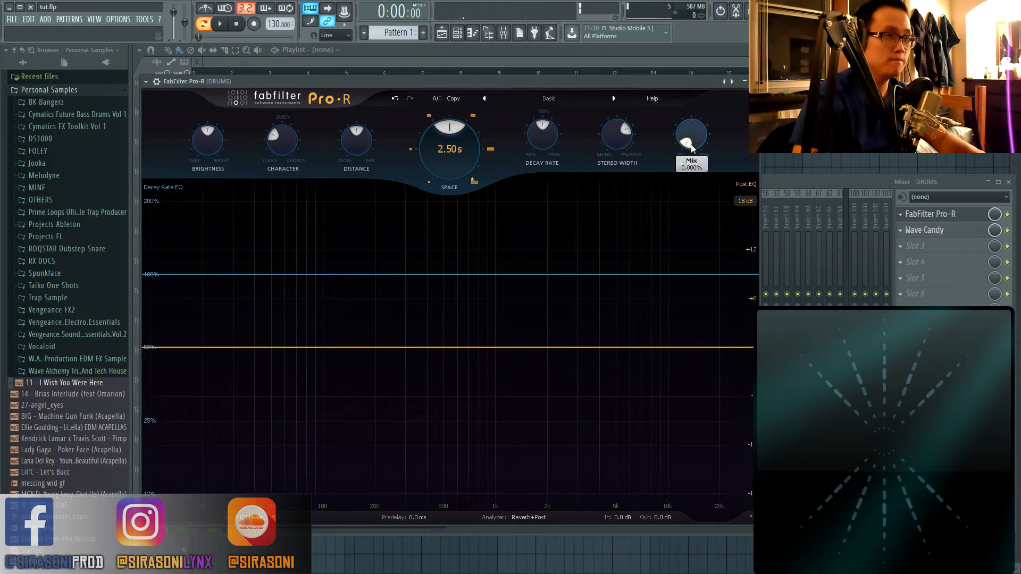
- Set the reverb's Mix to about 3.7% and audition the drum pattern
drag(691, 144, 670, 199)
key(space)
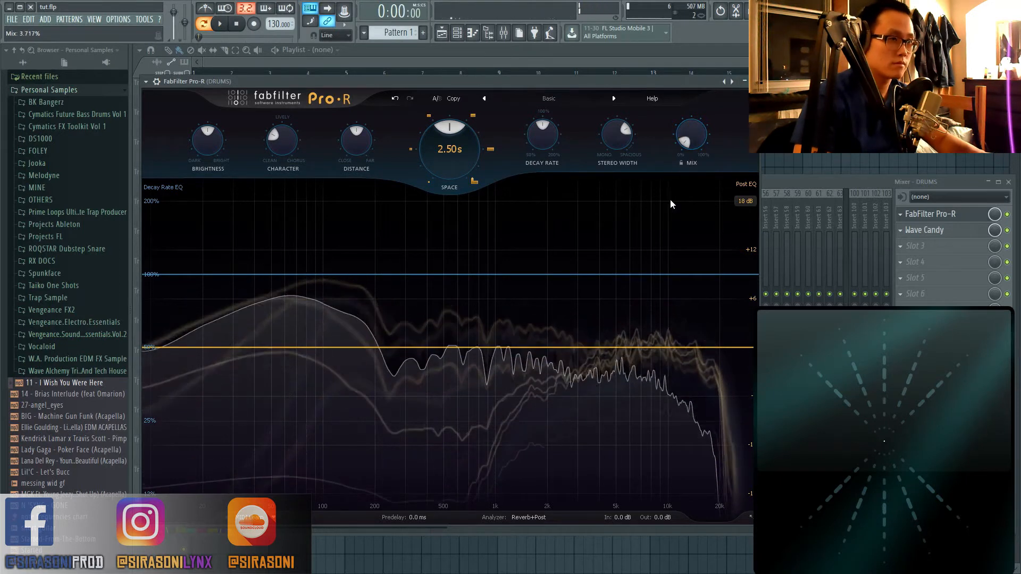
key(space)
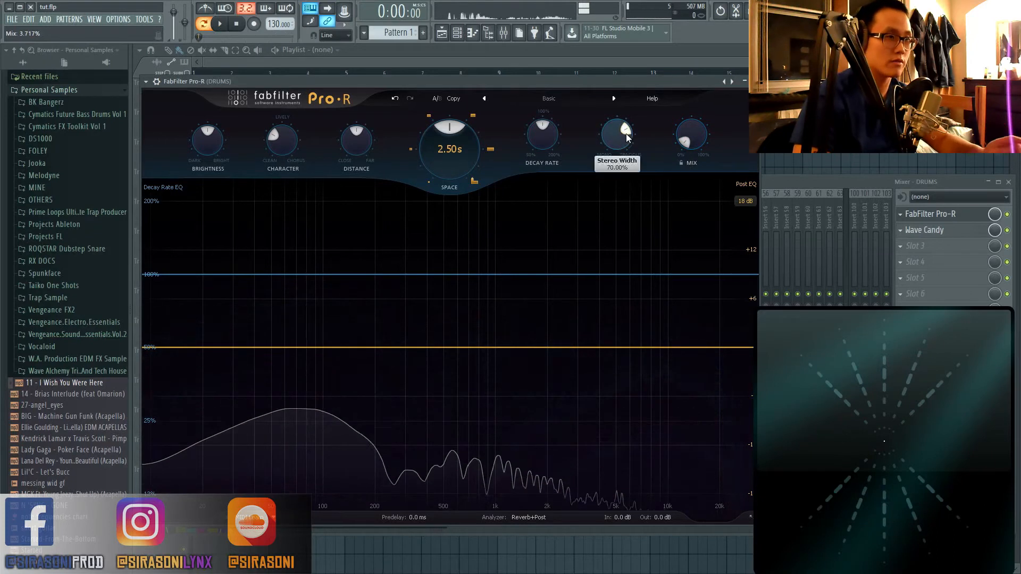
- Sweep the reverb's Mix up to about 54% and back down to about 0.7%
mouse_move(688, 145)
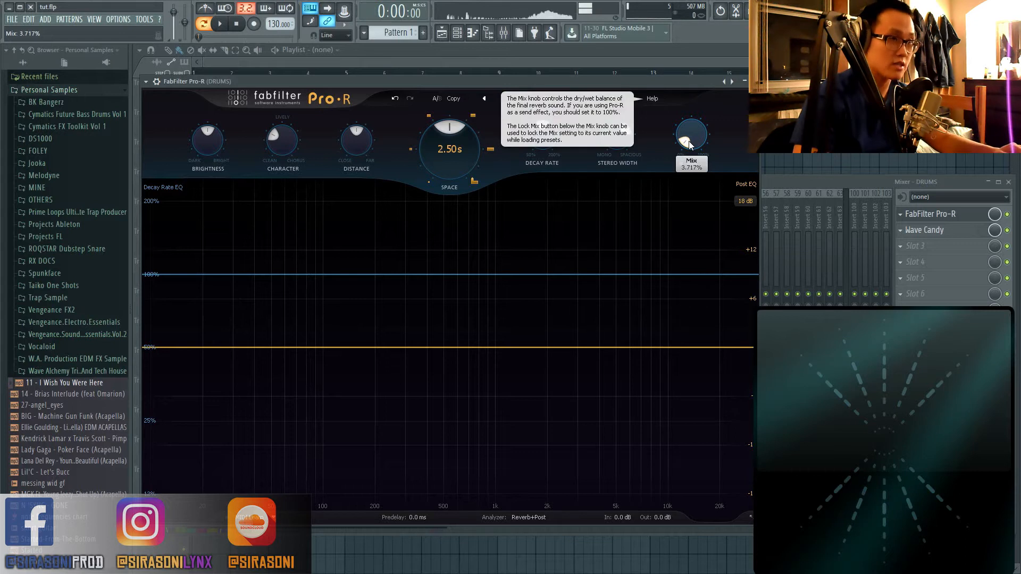
drag(689, 145, 683, 31)
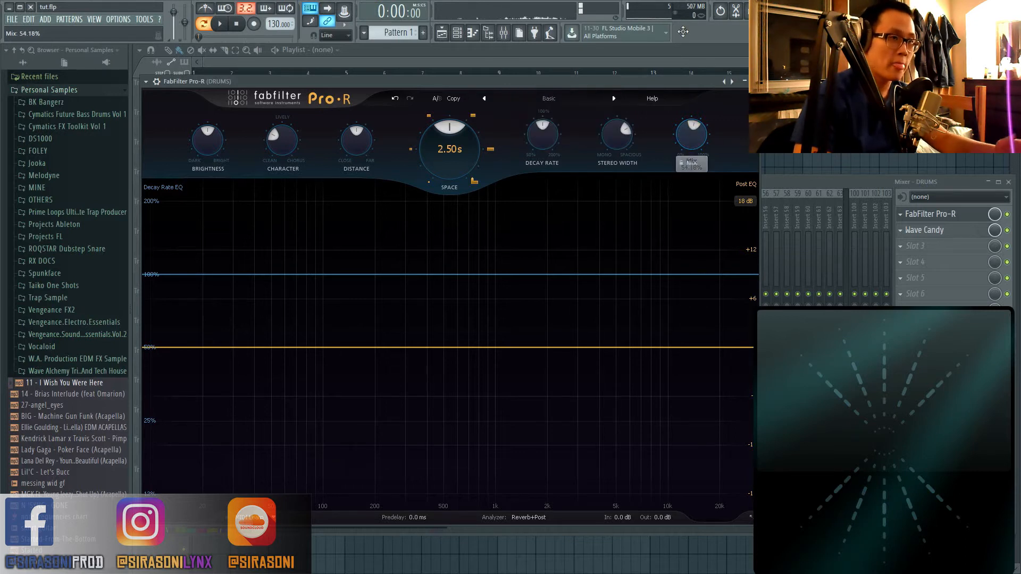
drag(691, 126, 652, 259)
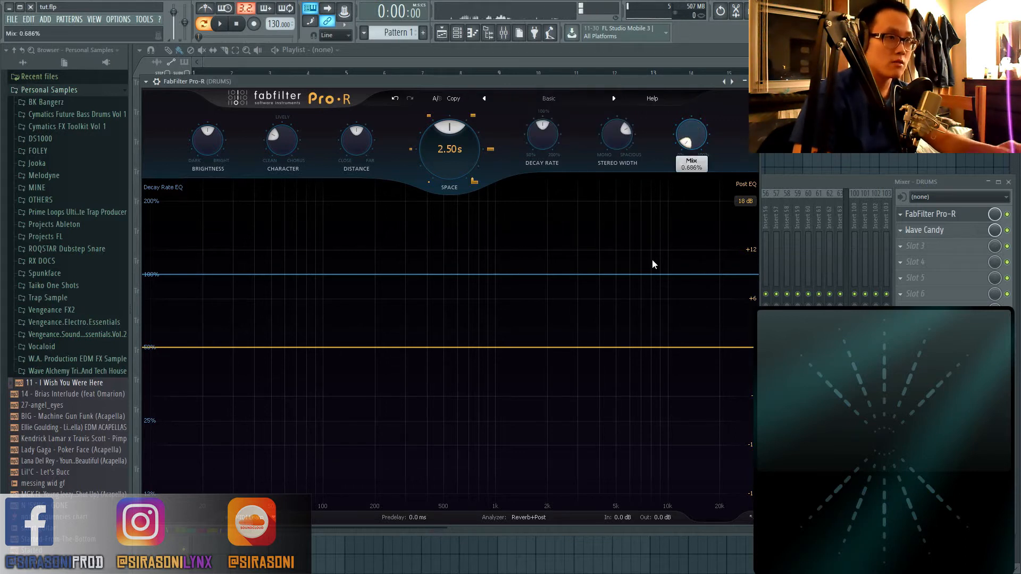
- Set Stereo Width to 0% and Mix to its maximum while auditioning the drum pattern in mono
drag(617, 129, 613, 171)
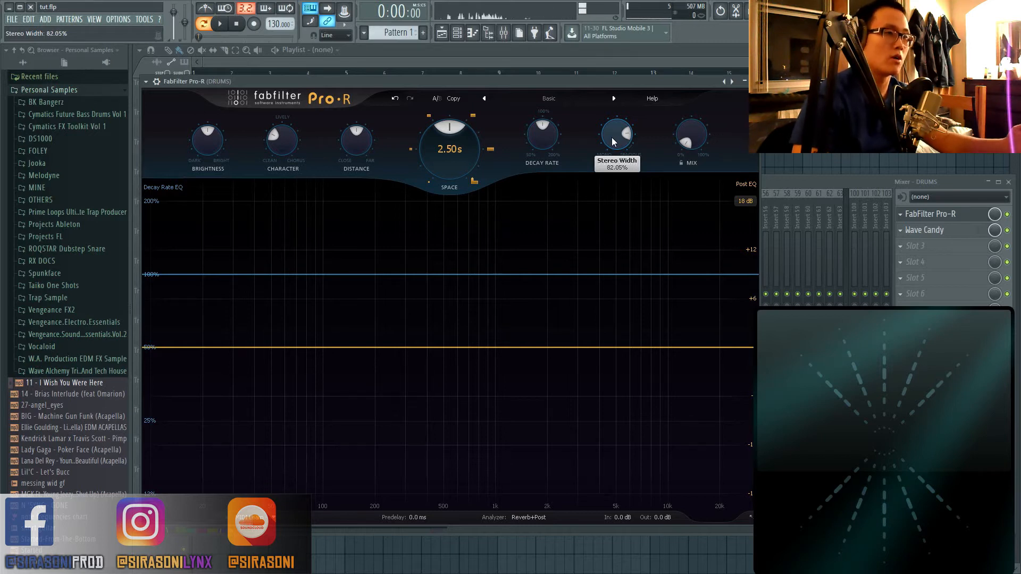
drag(611, 137, 626, 254)
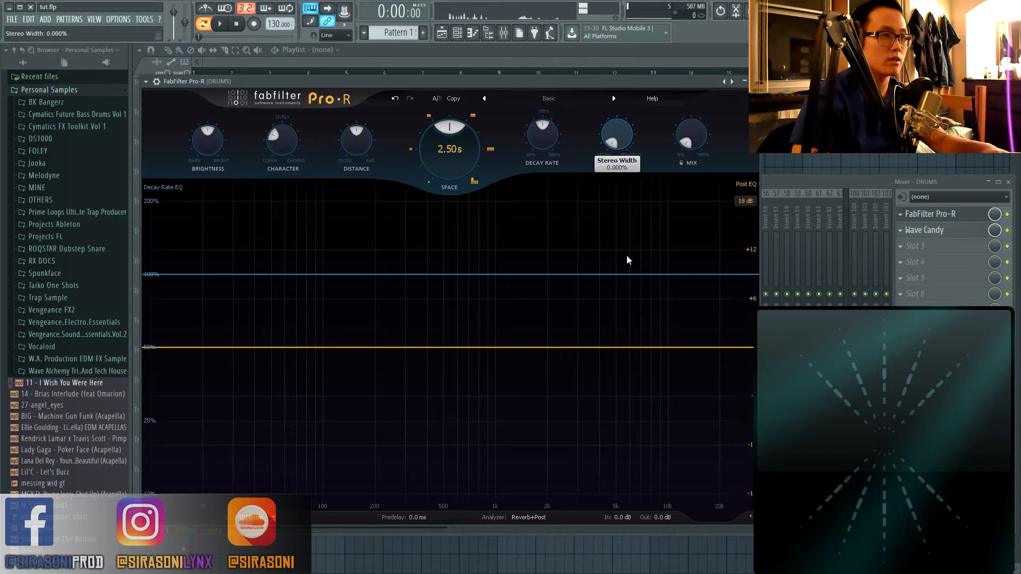
key(space)
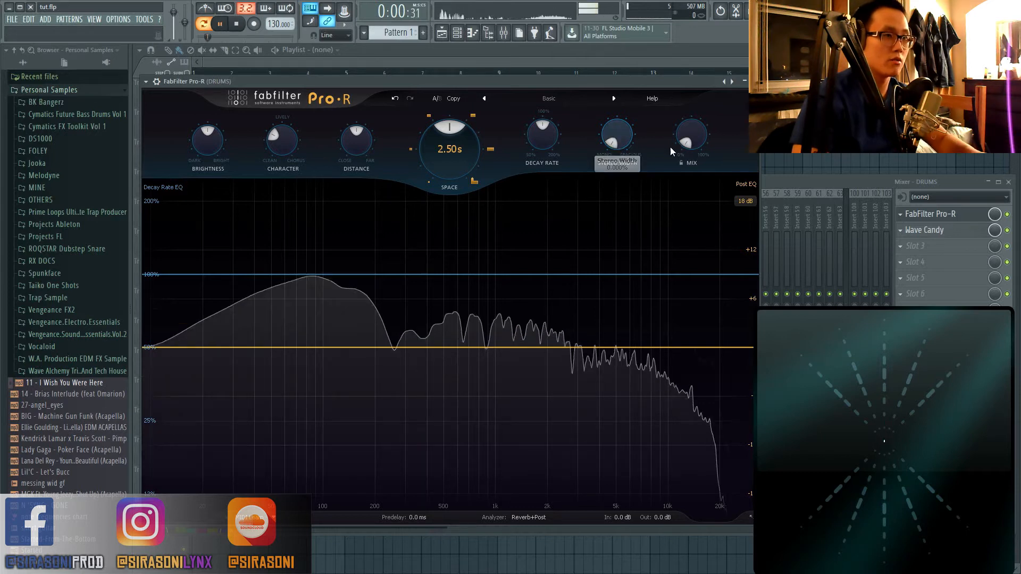
drag(689, 137, 688, 21)
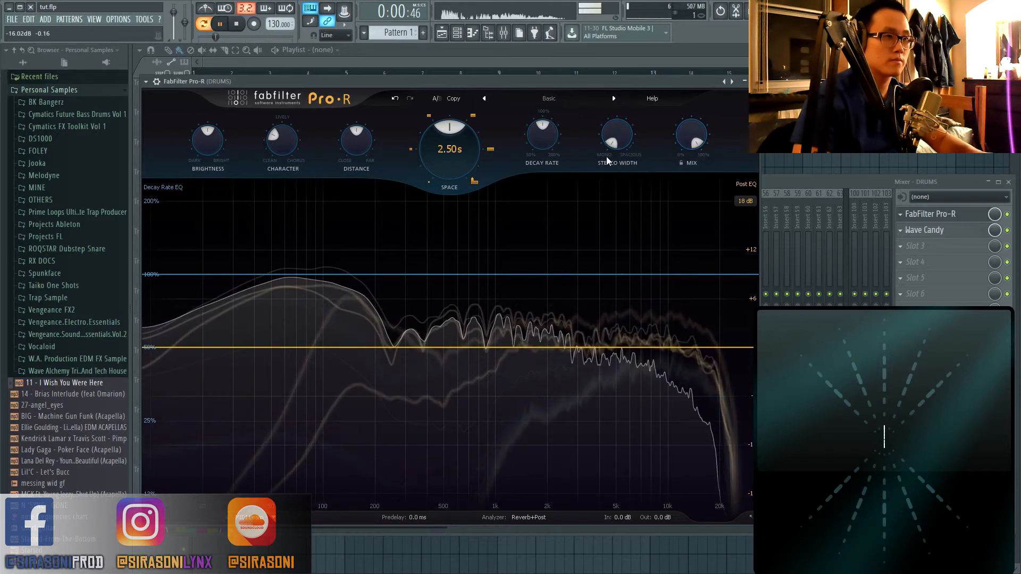
mouse_move(618, 135)
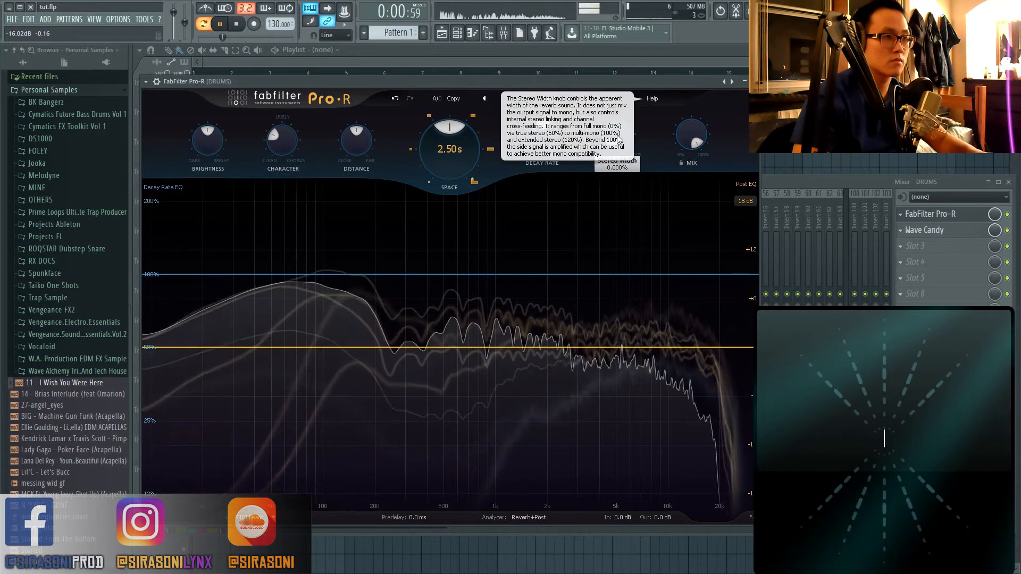
key(space)
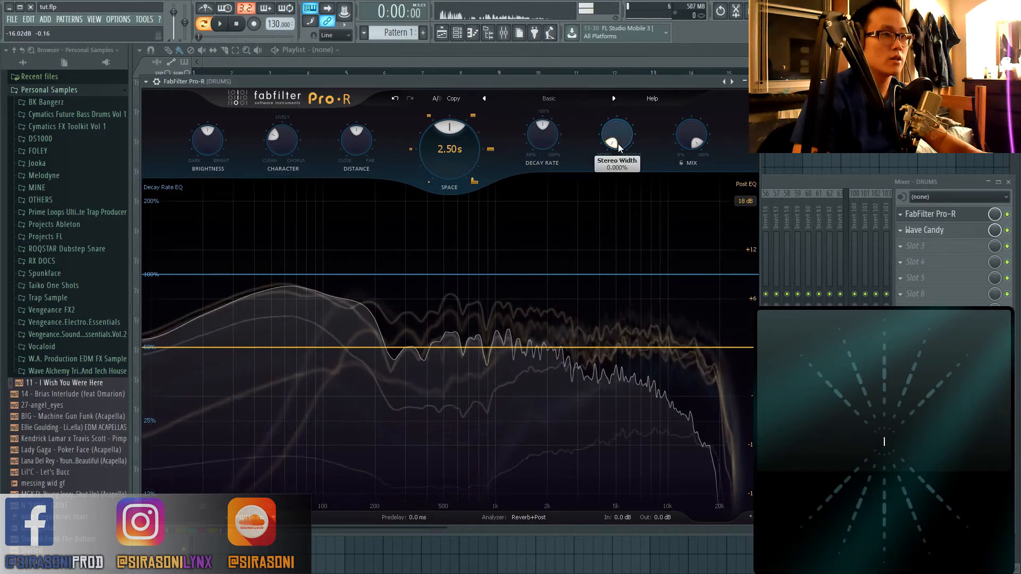
- Set Stereo Width to about 50% and audition the drum pattern in true stereo
drag(610, 131, 585, 106)
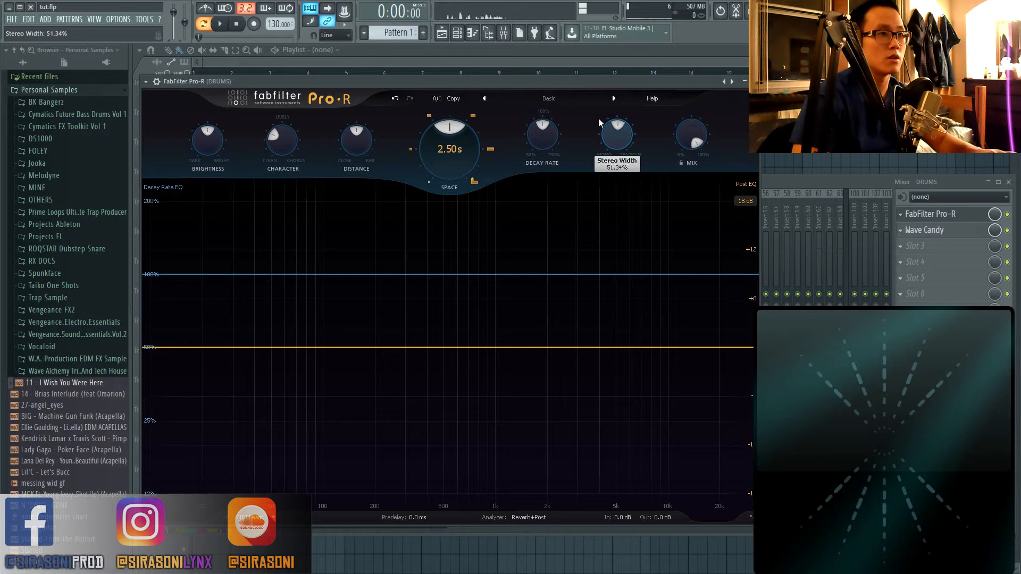
key(space)
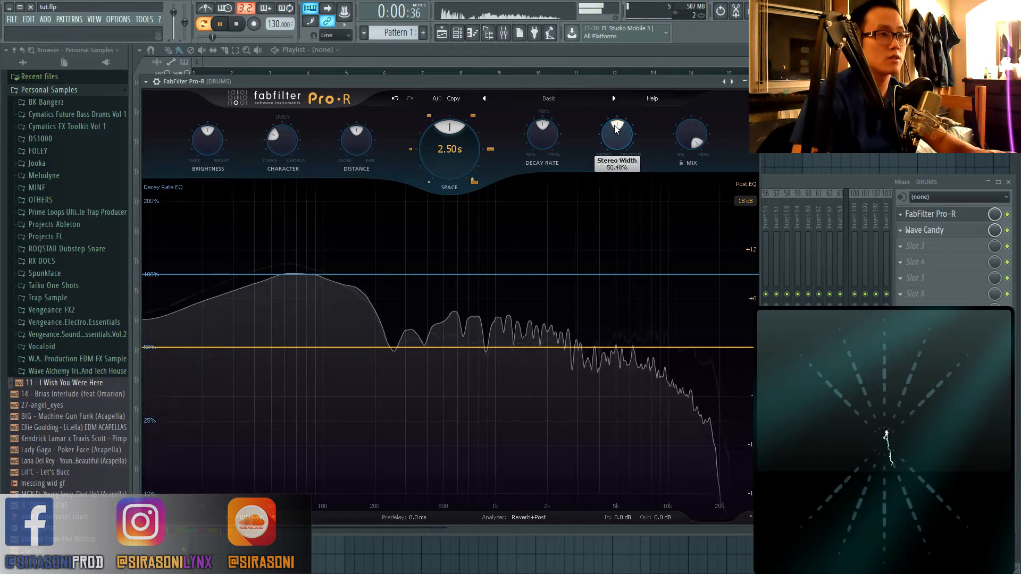
mouse_move(617, 131)
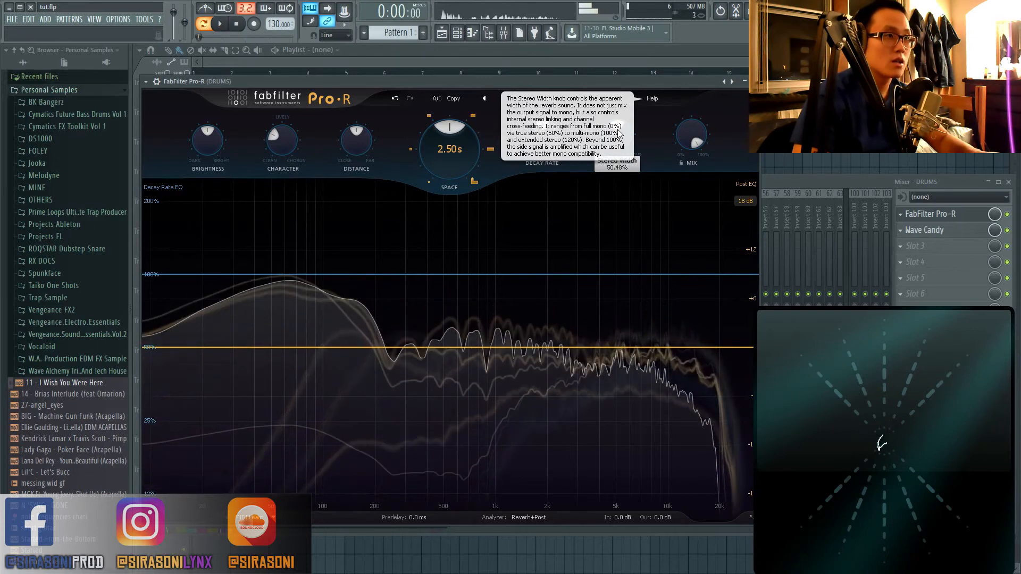
key(space)
- Raise Stereo Width to its maximum and audition the widened drum reverb
drag(625, 138, 613, 108)
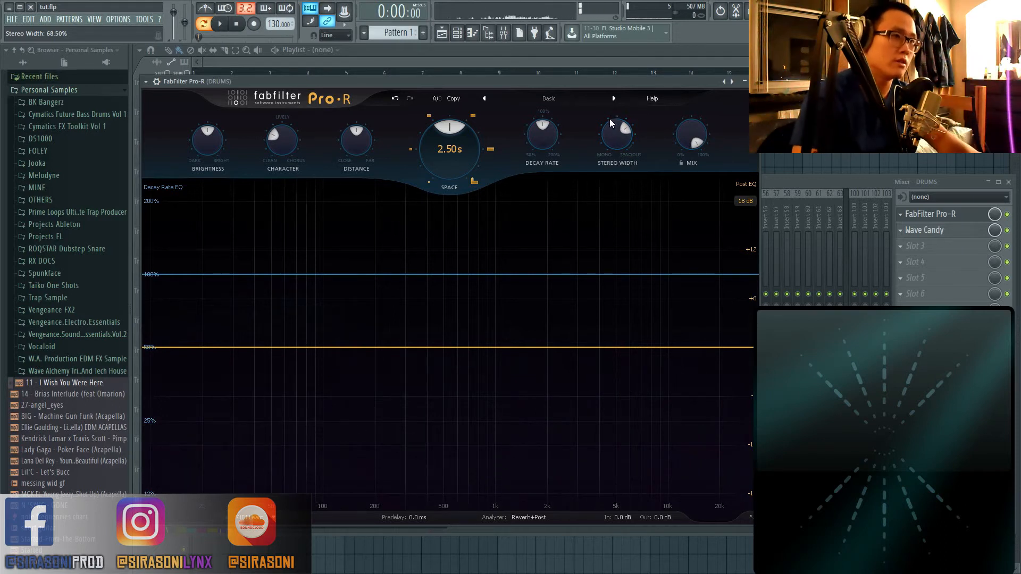
mouse_move(610, 133)
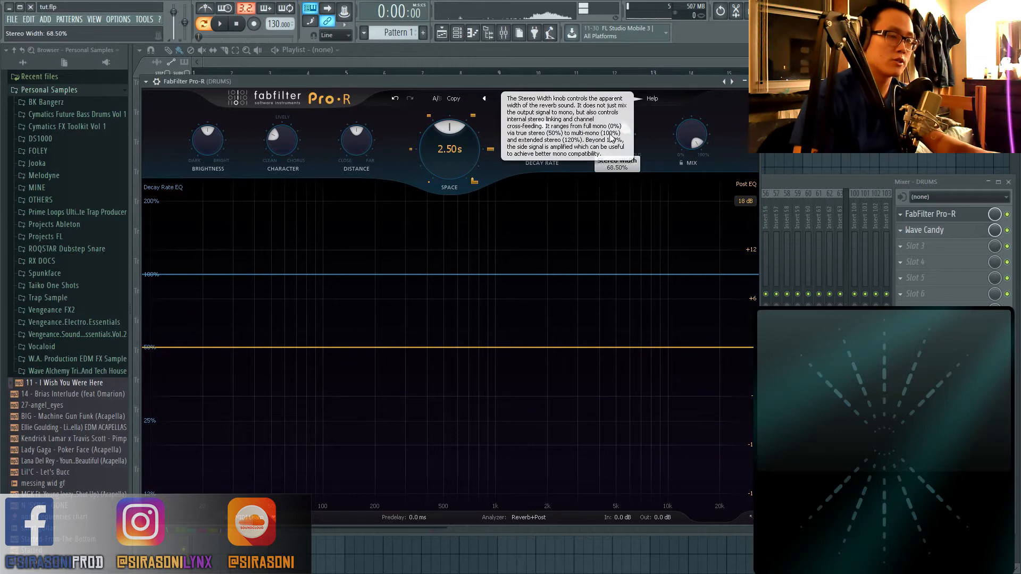
drag(618, 144, 616, 104)
key(space)
key(space)
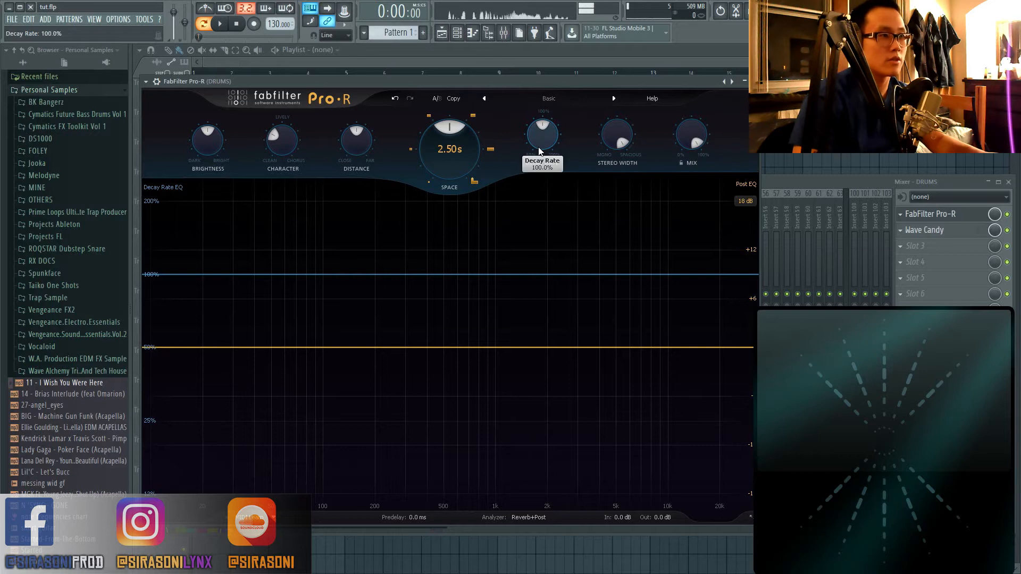
- Set the reverb's Decay Rate to 200%
drag(539, 152, 537, 94)
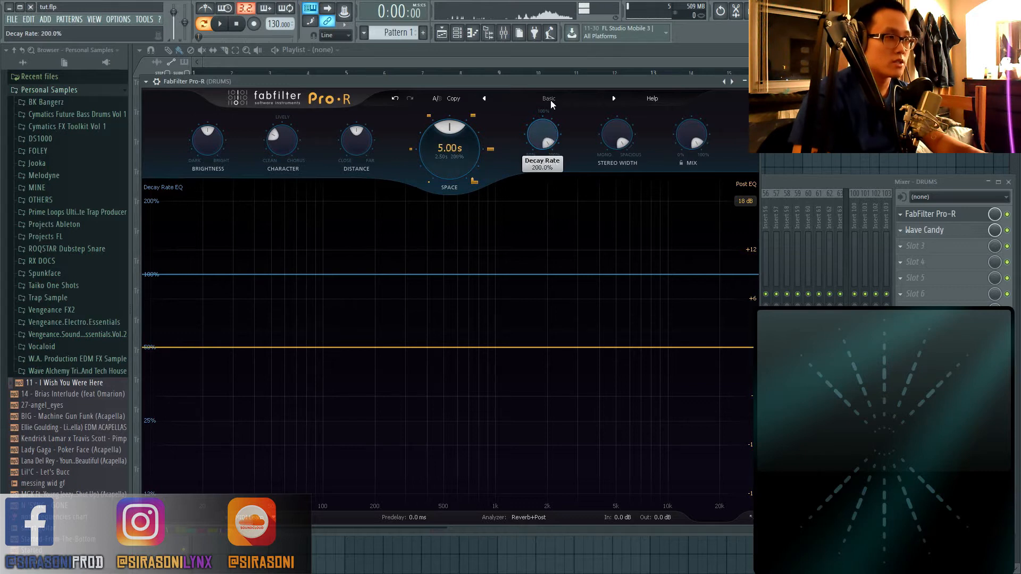
drag(551, 104, 538, 126)
- Try Space settings of 200 ms, 750 ms and 5200 ms, finishing with Space at 10000 ms
drag(450, 149, 455, 245)
mouse_move(449, 168)
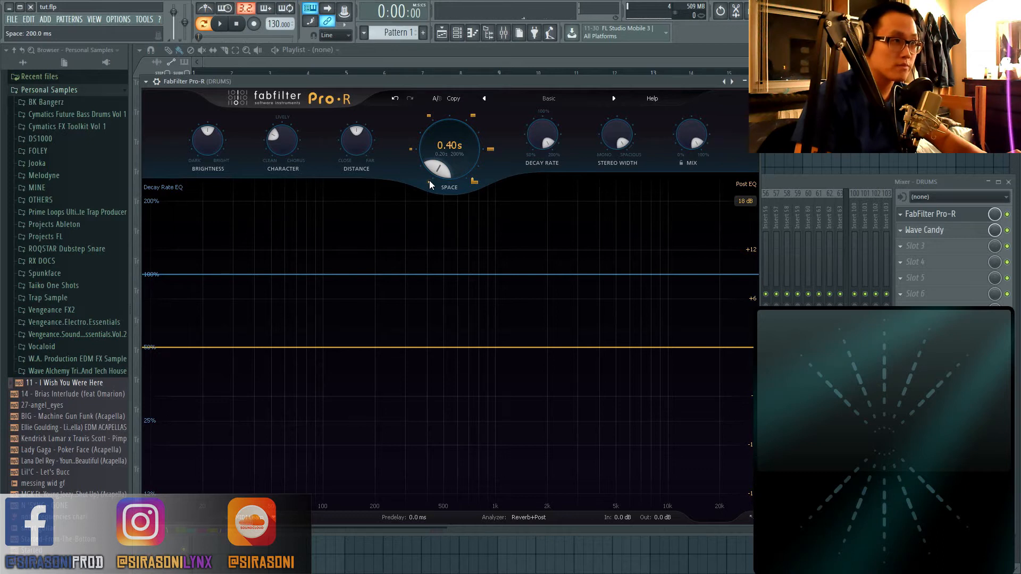
click(410, 150)
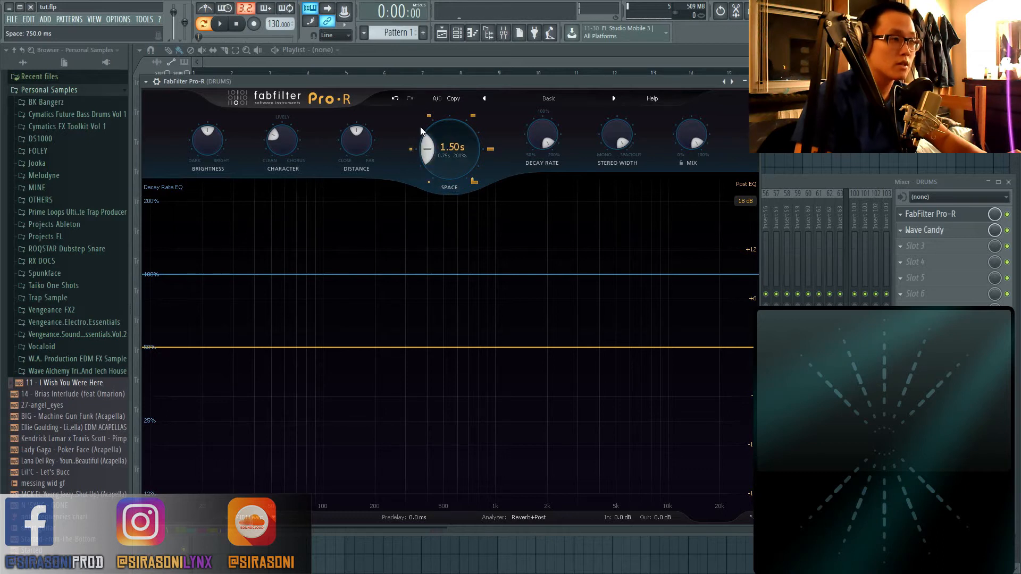
click(490, 149)
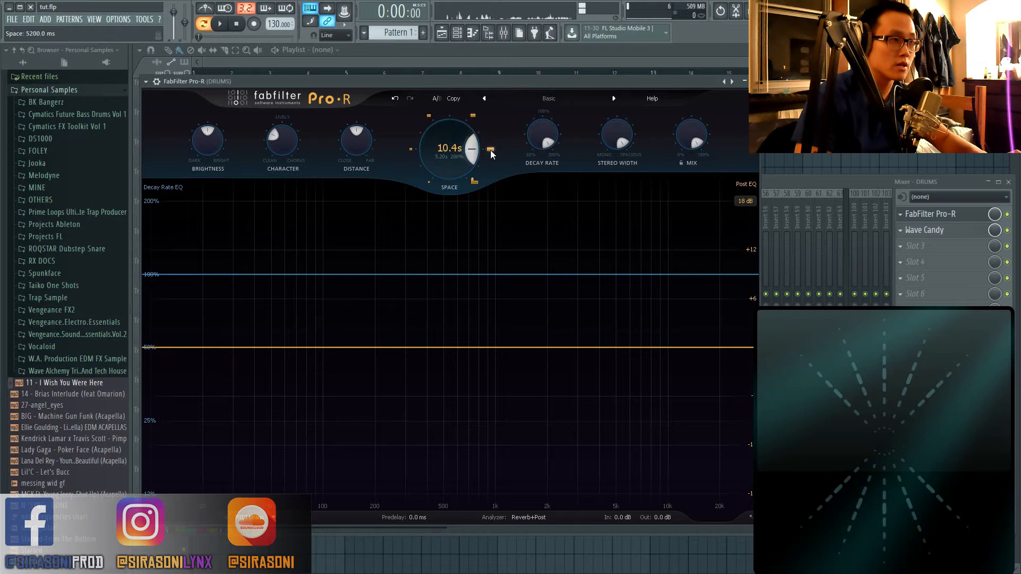
click(474, 181)
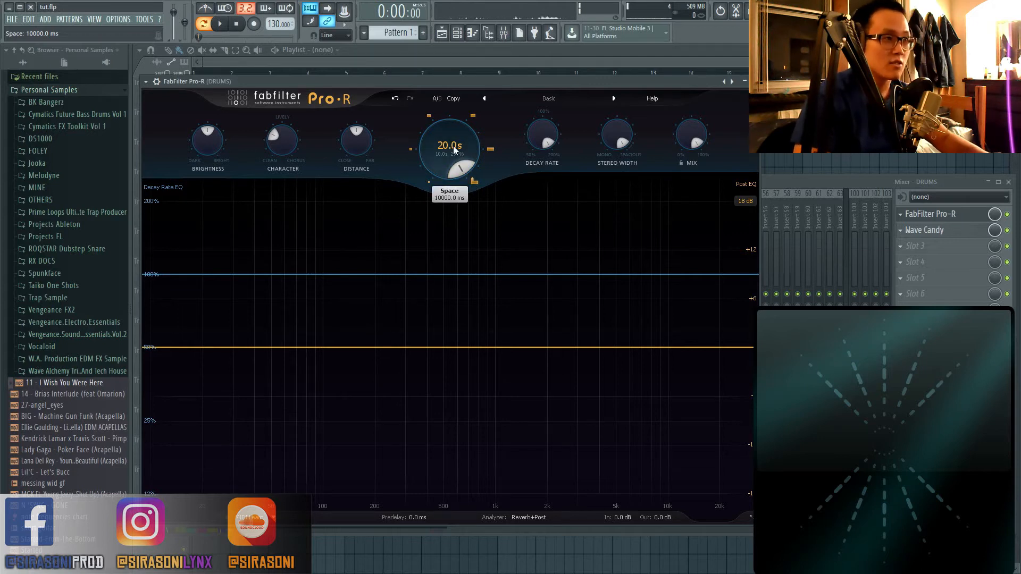
- Audition the drum reverb with Decay Rate at 200% and Space at 10000 ms
key(space)
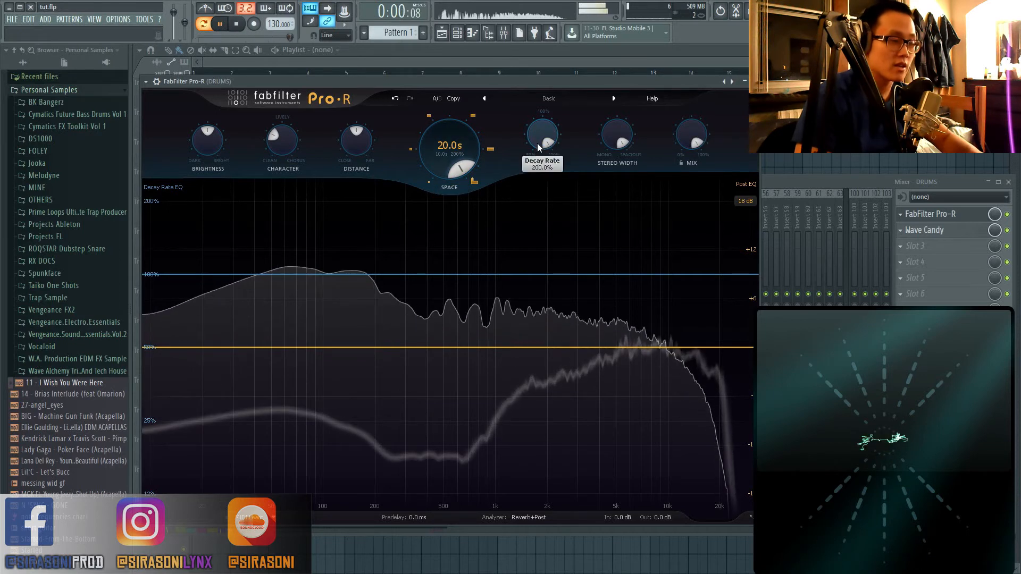
drag(536, 139, 542, 49)
key(space)
mouse_move(542, 141)
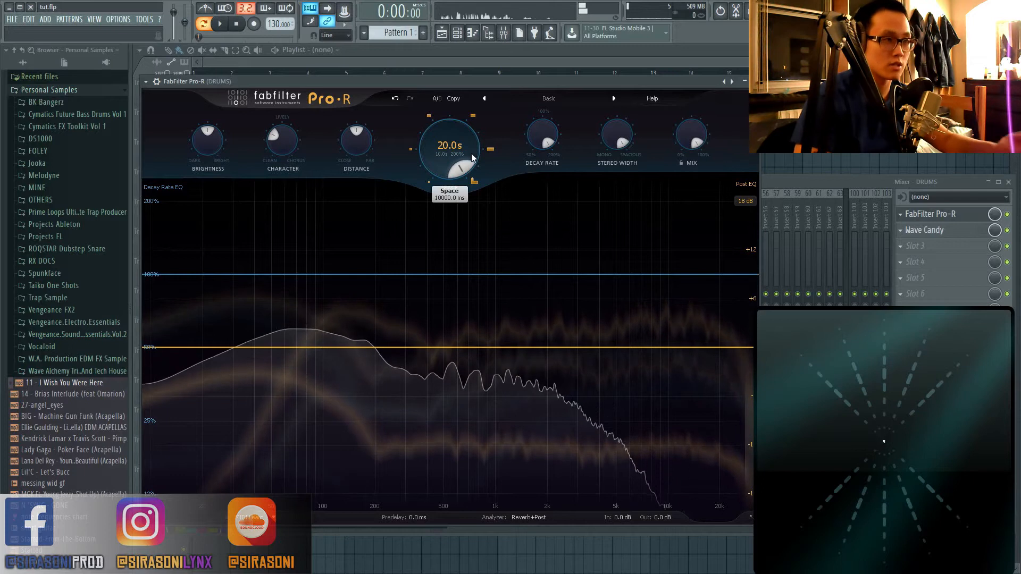
- Restore Decay Rate to 100%, Stereo Width to 70%, Mix to 30% and Space to 2500 ms
double_click(540, 137)
mouse_move(614, 133)
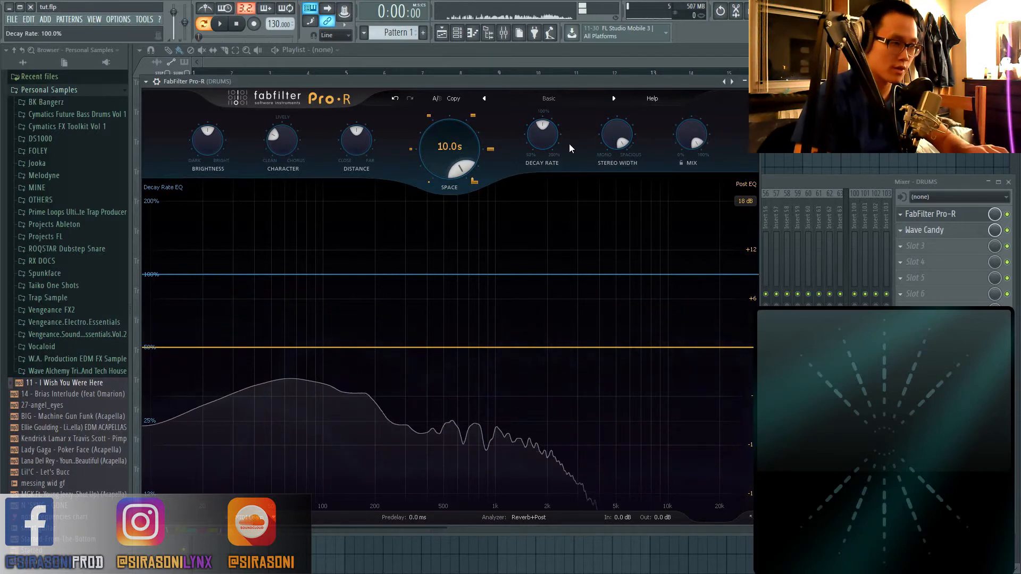
ctrl+click(613, 128)
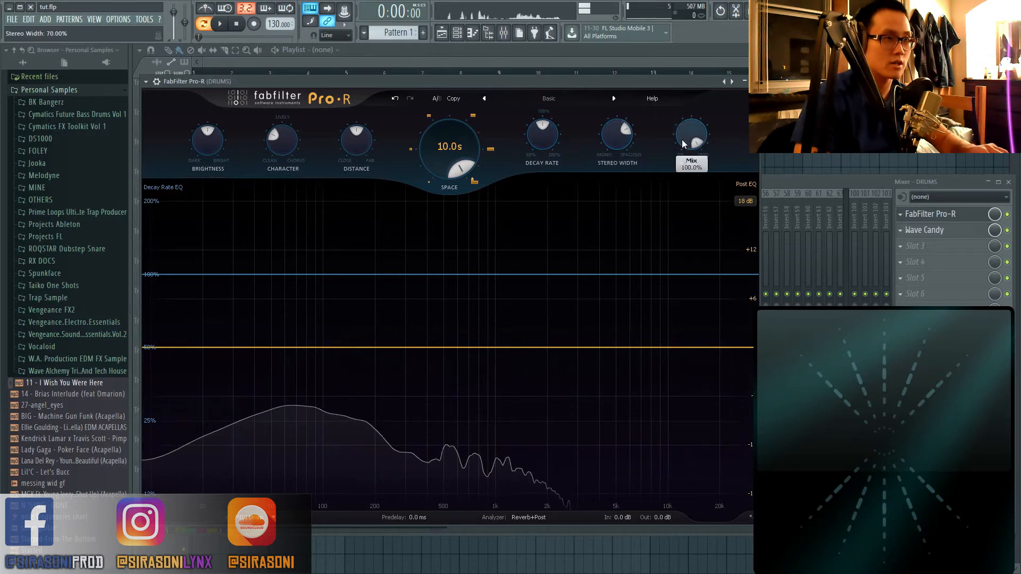
drag(682, 140, 684, 152)
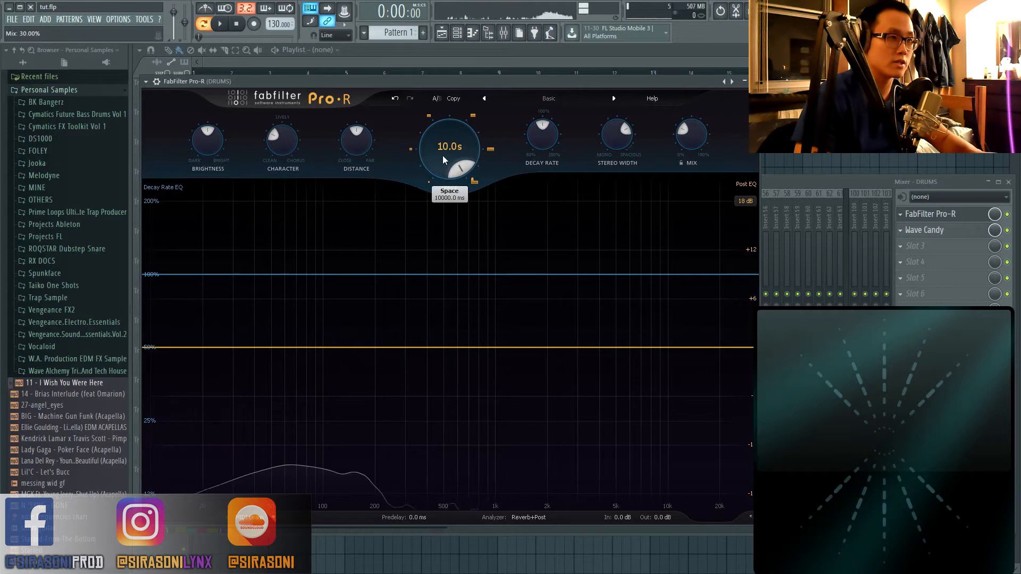
drag(447, 151, 496, 142)
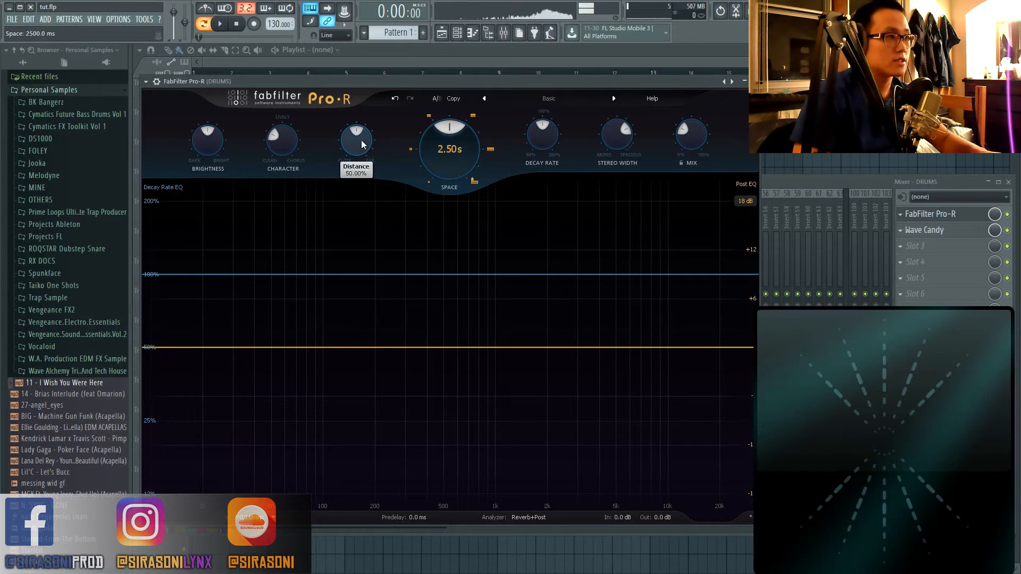
- Read the help descriptions of the Distance and Character controls
mouse_move(361, 144)
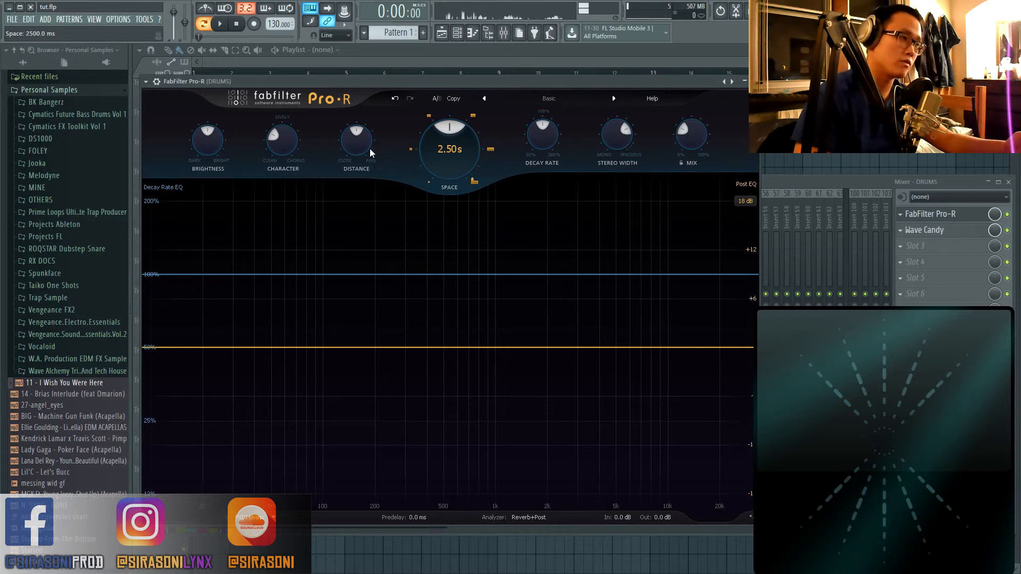
mouse_move(368, 148)
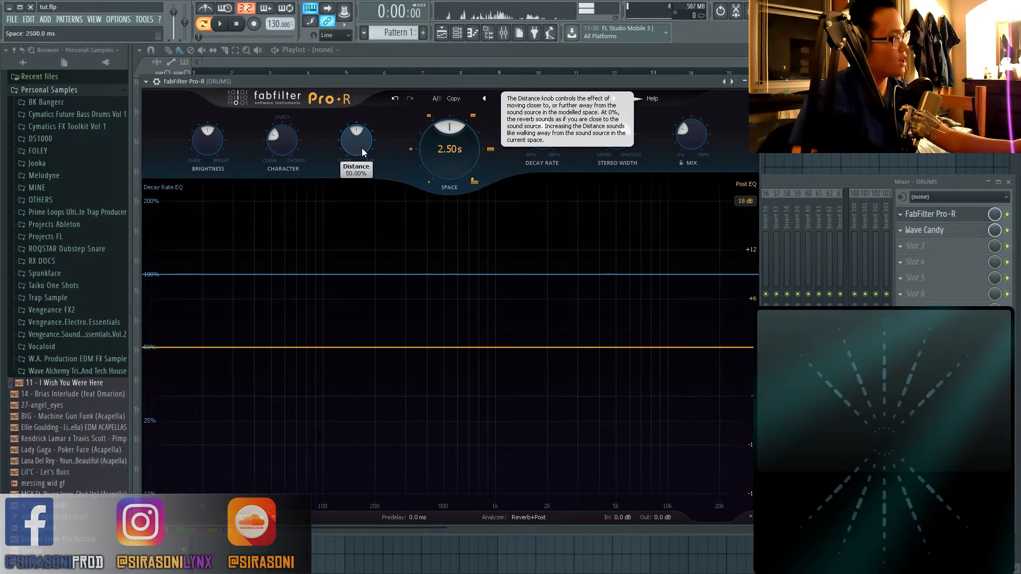
mouse_move(548, 140)
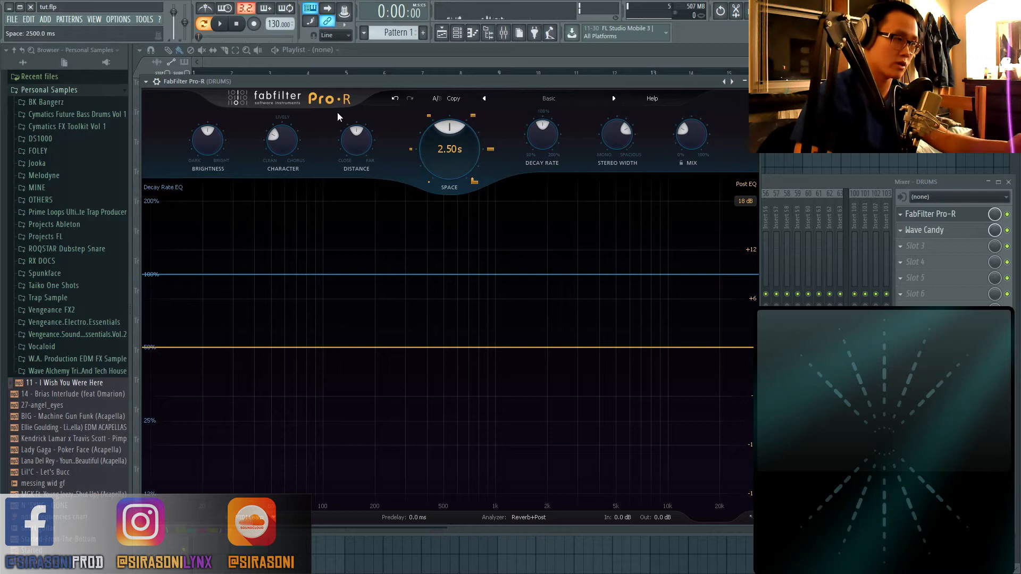
mouse_move(355, 128)
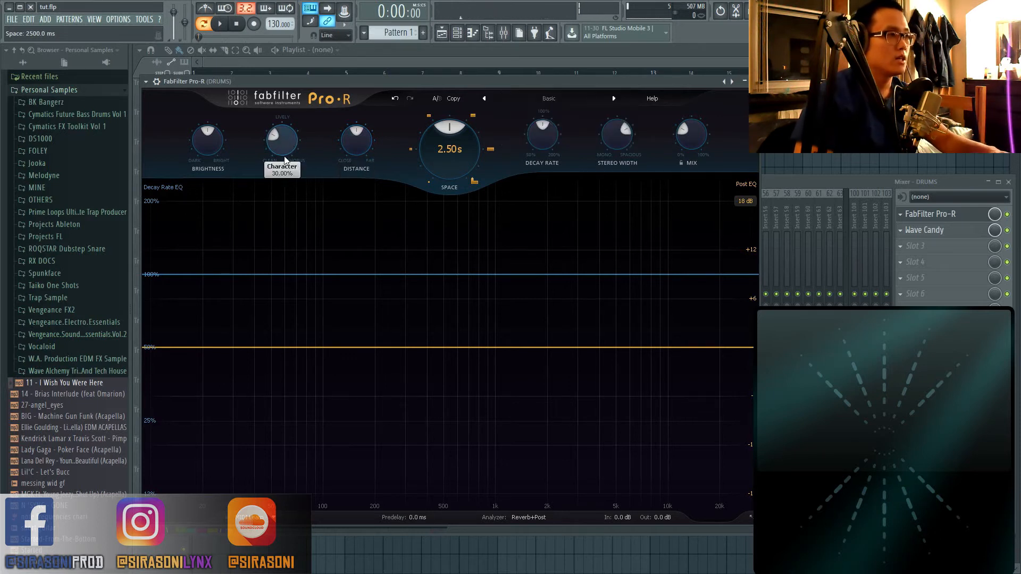
mouse_move(284, 157)
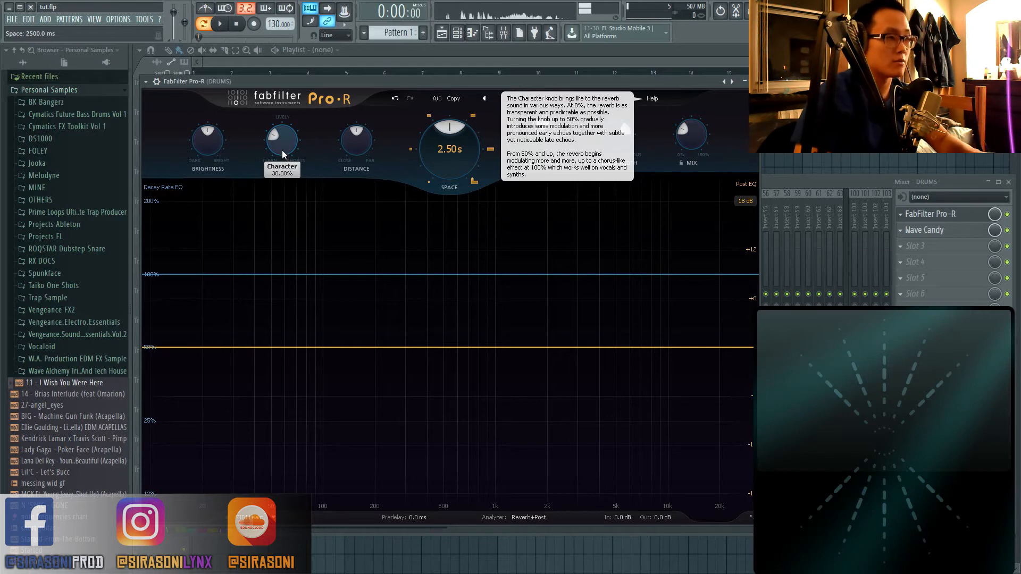
- During playback, raise Character to 100%, Decay Rate to 177%, Distance to its maximum, Space to 10000 ms and Mix to 57.7%
key(space)
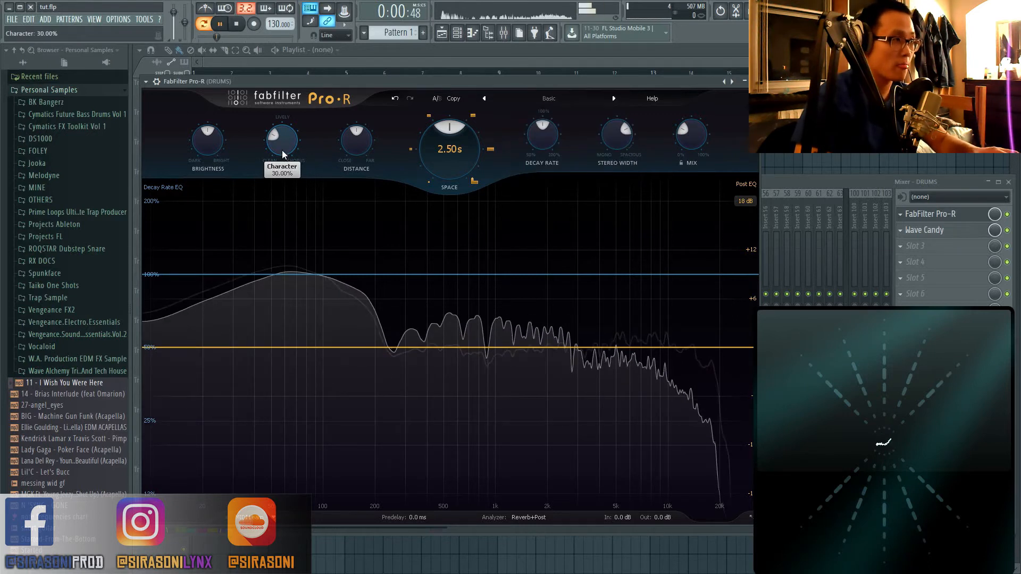
drag(282, 150, 282, 26)
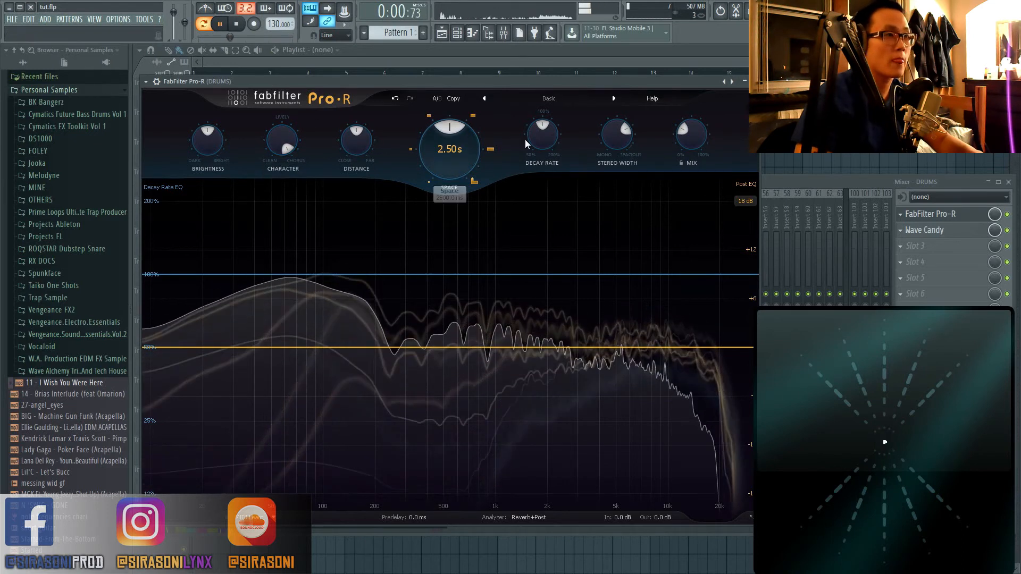
drag(542, 137, 540, 85)
drag(374, 149, 374, 114)
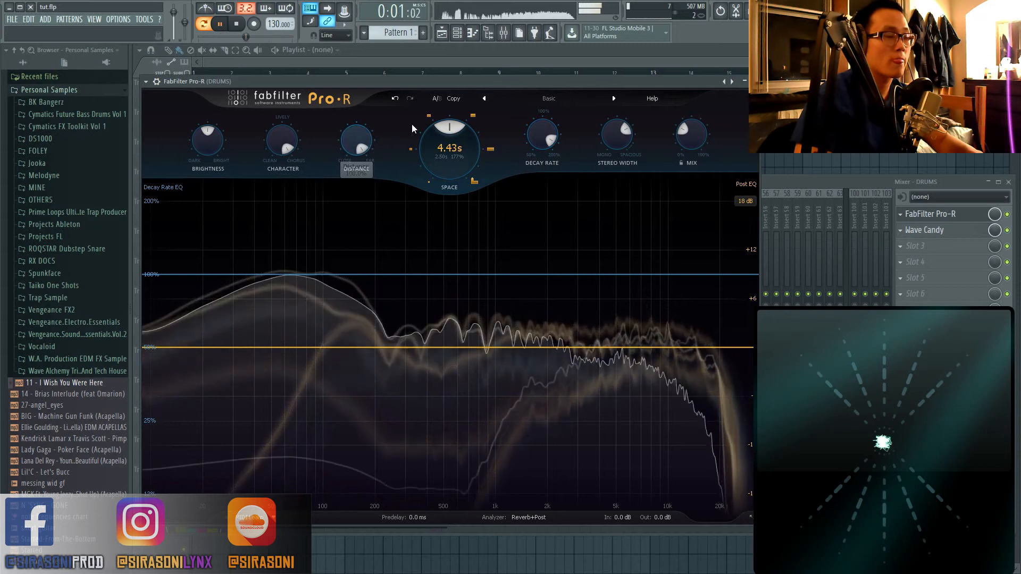
drag(479, 183, 468, 170)
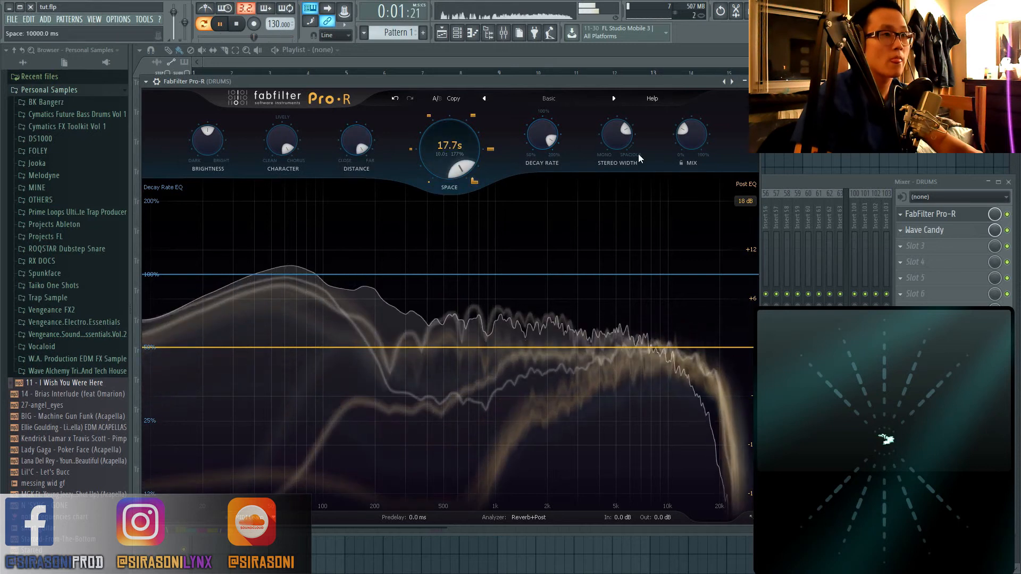
drag(691, 139, 686, 123)
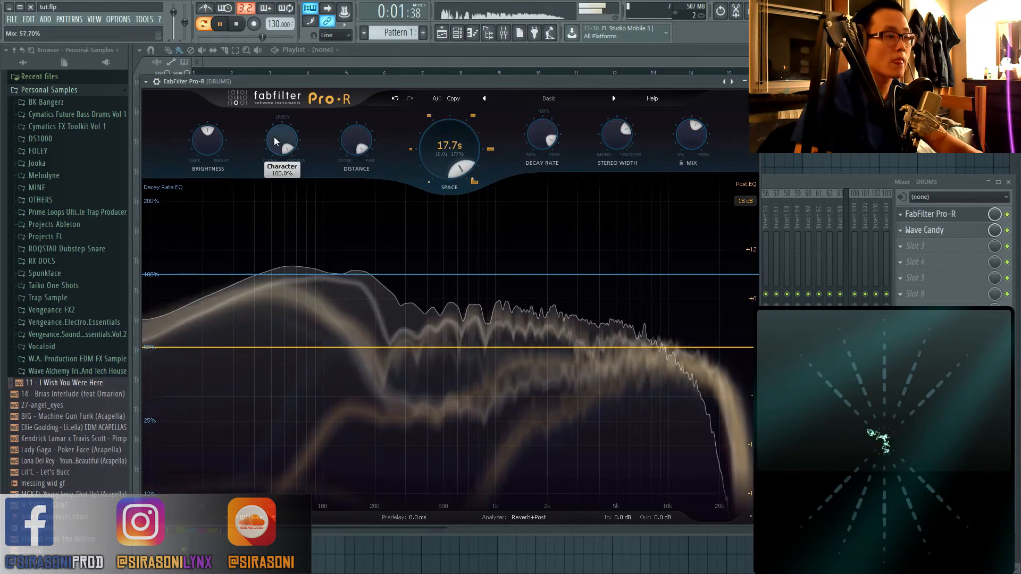
key(space)
- Audition the drums with Character at 0%, and return it to 100% during playback
drag(285, 150, 292, 319)
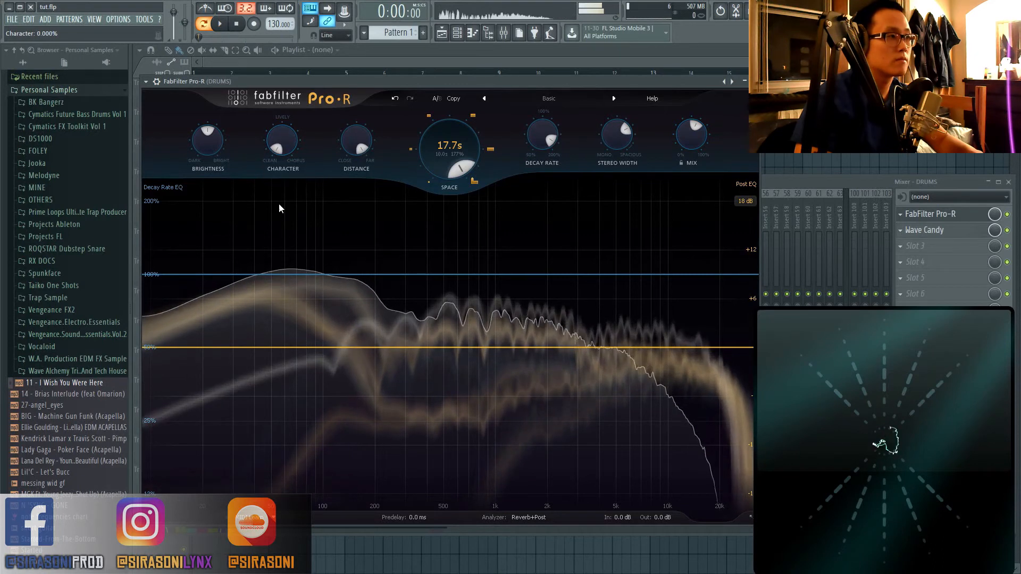
key(space)
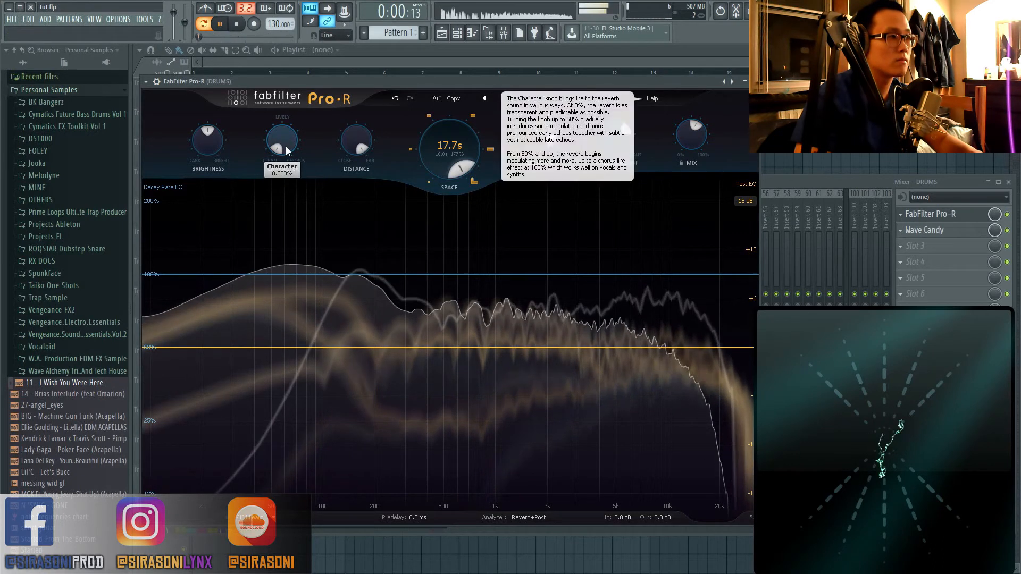
drag(286, 151, 272, 72)
key(space)
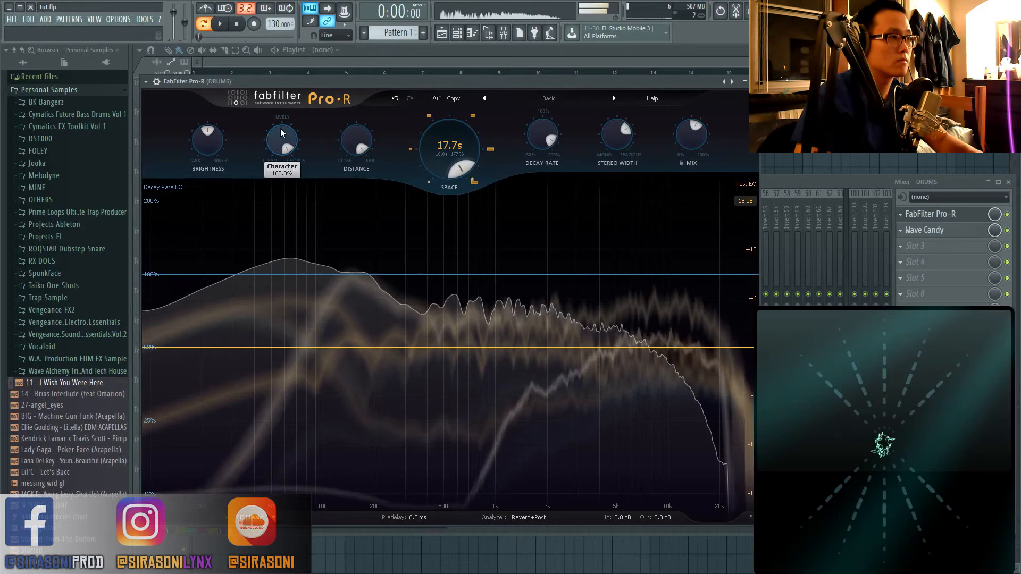
- Compare the reverb's modulation by lowering Character from 100% to 0% during playback, finishing with it at 100%
mouse_move(285, 135)
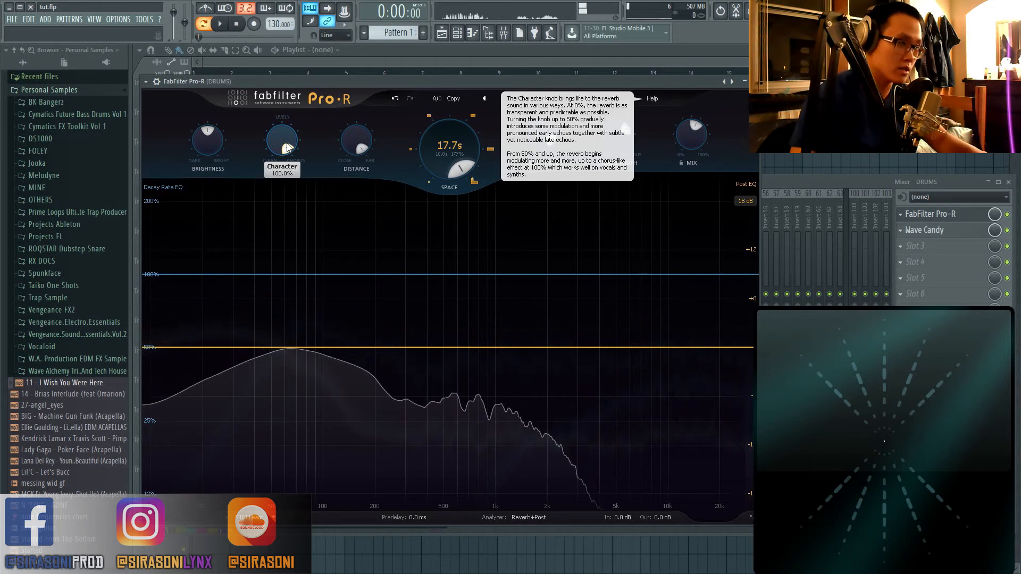
key(space)
drag(288, 148, 323, 363)
drag(283, 145, 298, 365)
key(space)
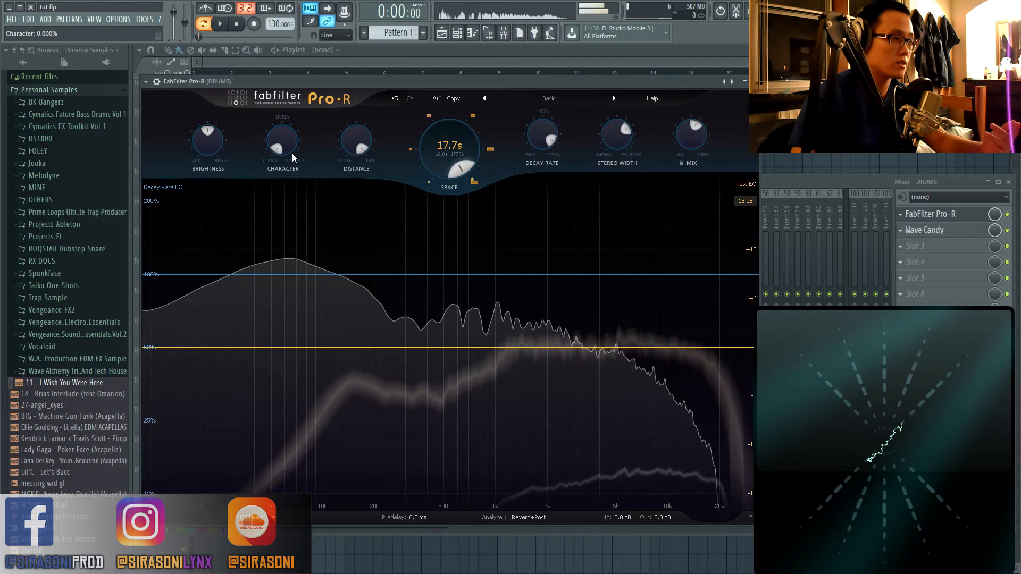
drag(287, 149, 272, 1)
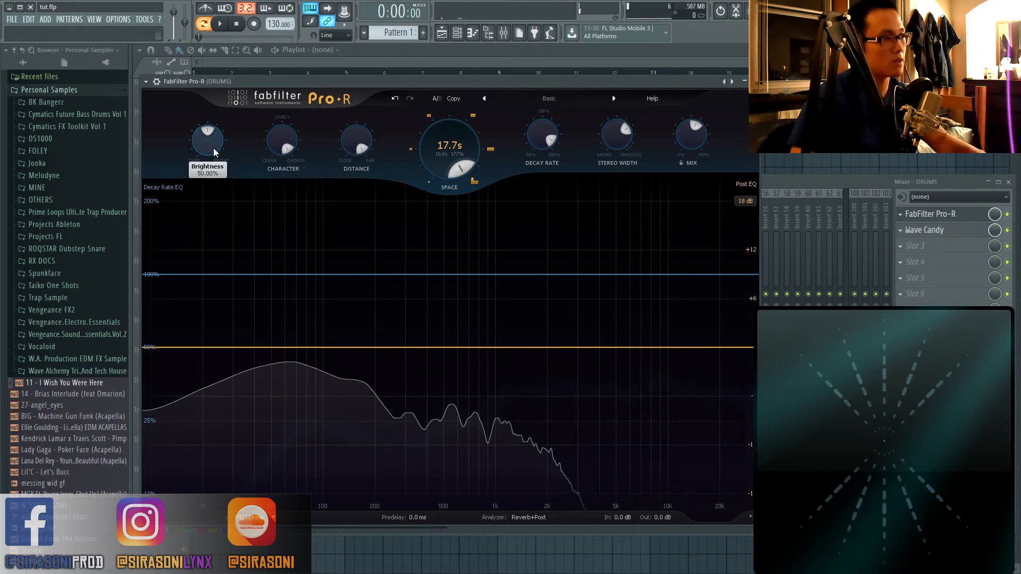
- Try the reverb's Brightness at 0% and at 100%, reading the control's description
drag(212, 148, 226, 230)
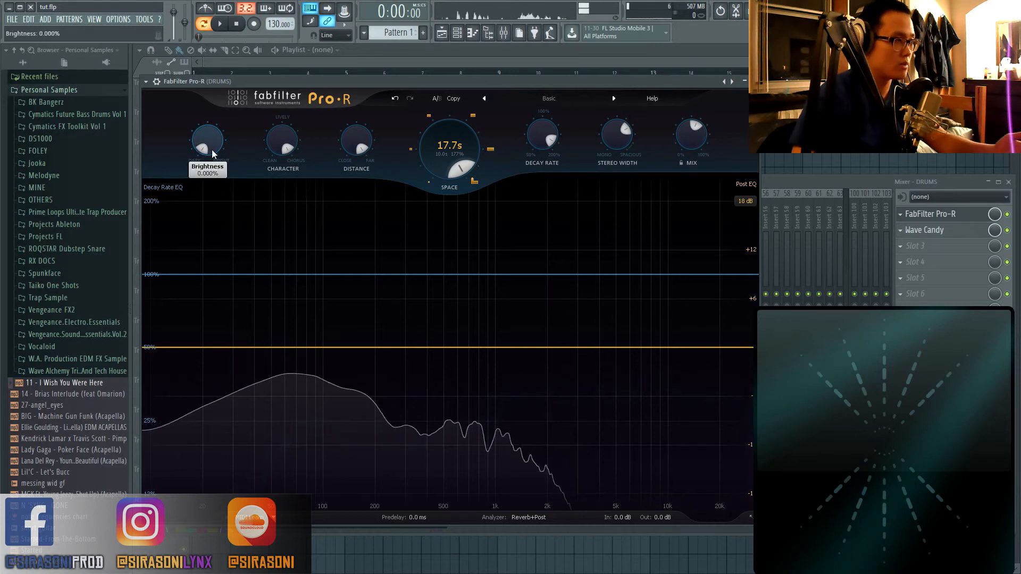
mouse_move(212, 153)
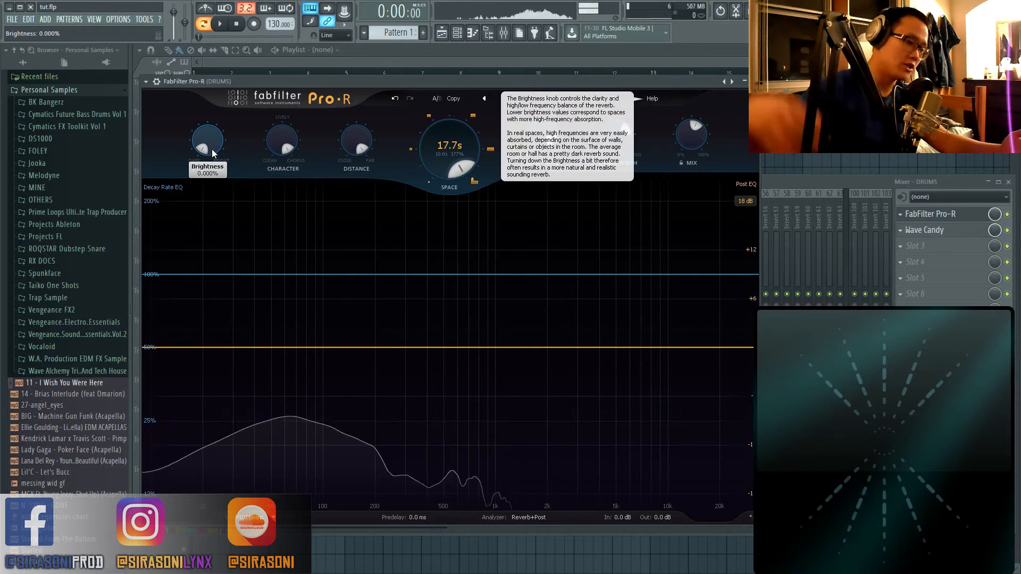
drag(213, 151, 205, 1)
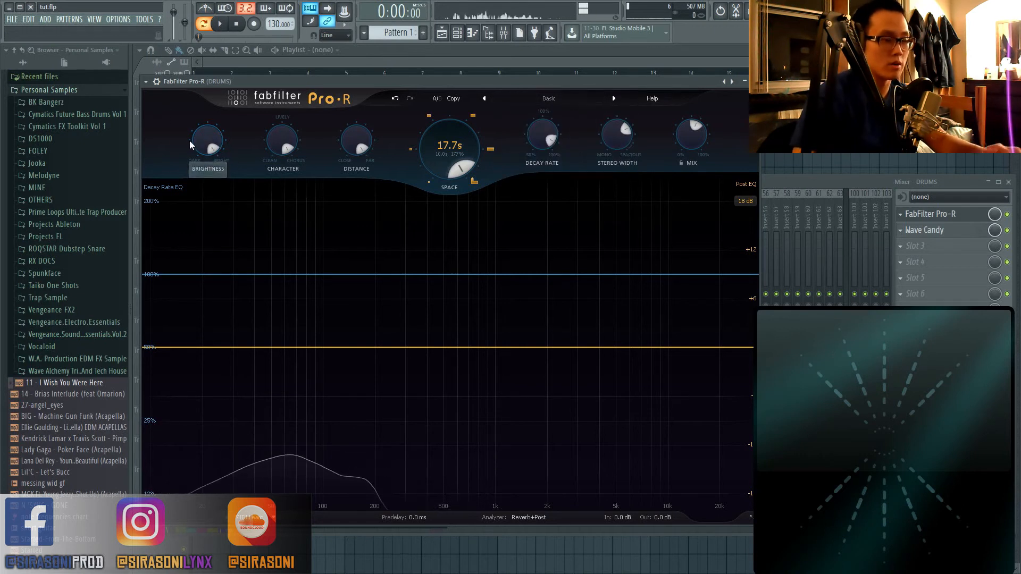
mouse_move(207, 152)
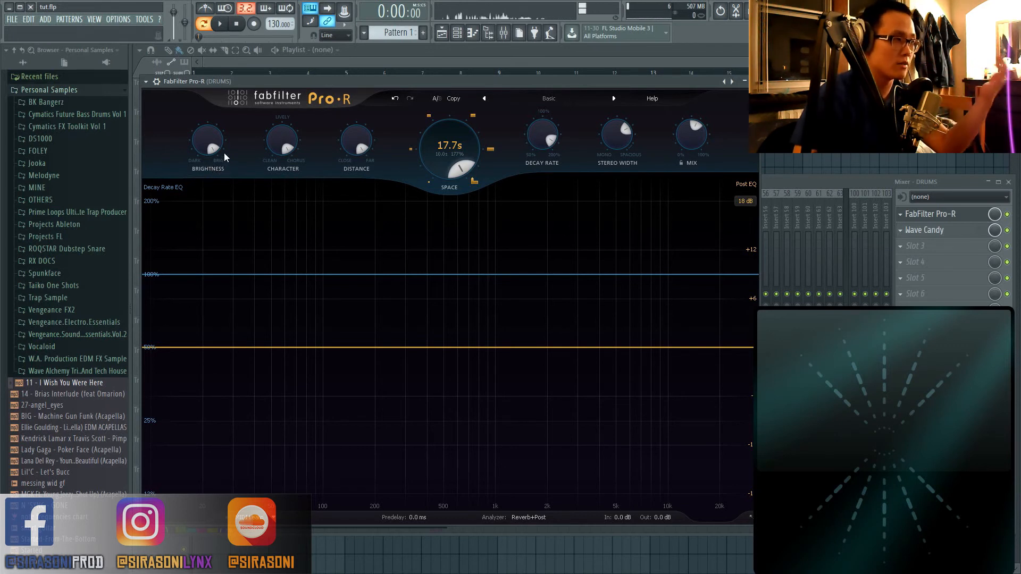
mouse_move(217, 132)
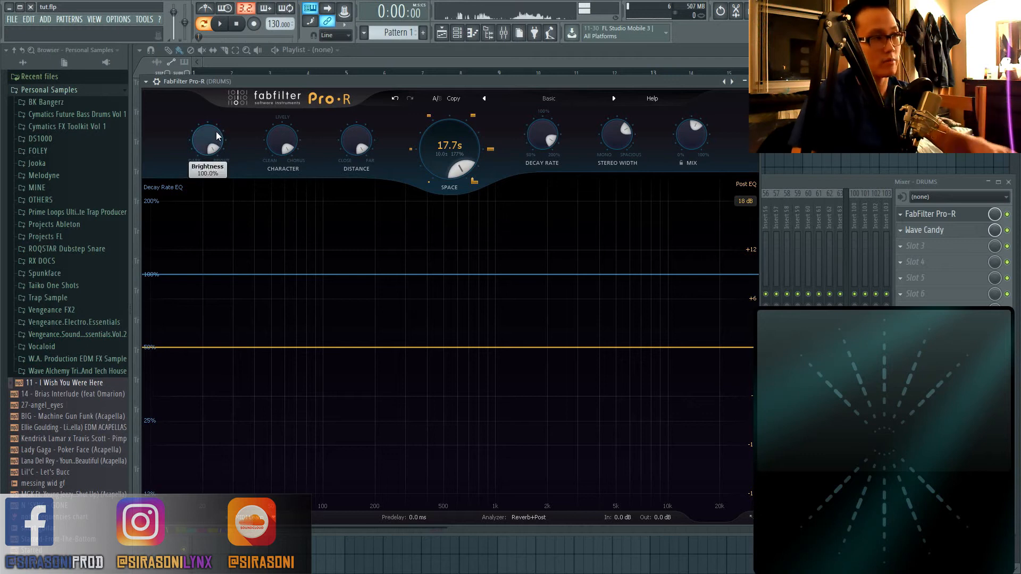
- Audition the drum pattern while lowering Brightness to 0%
key(space)
drag(216, 136, 228, 262)
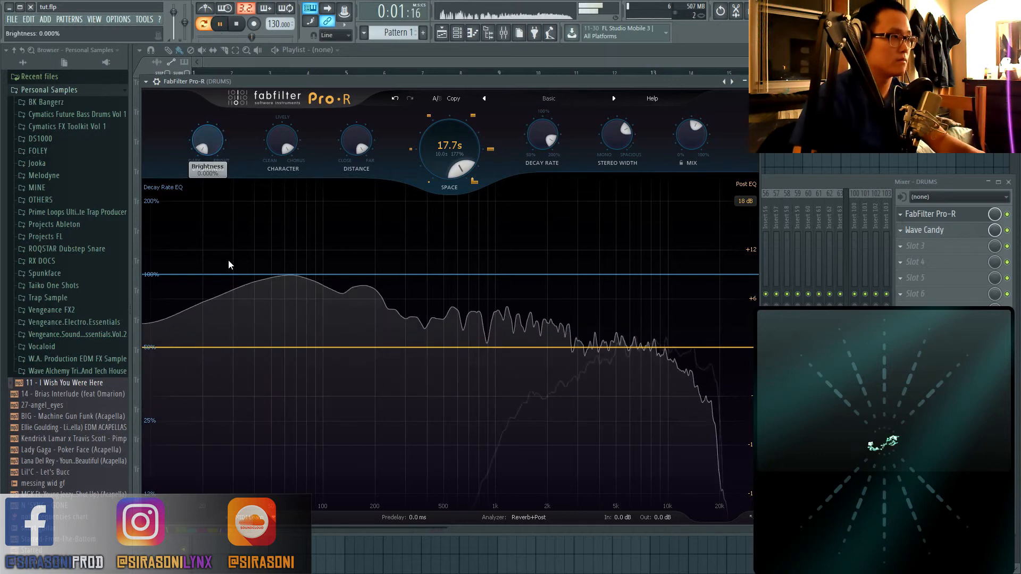
mouse_move(204, 154)
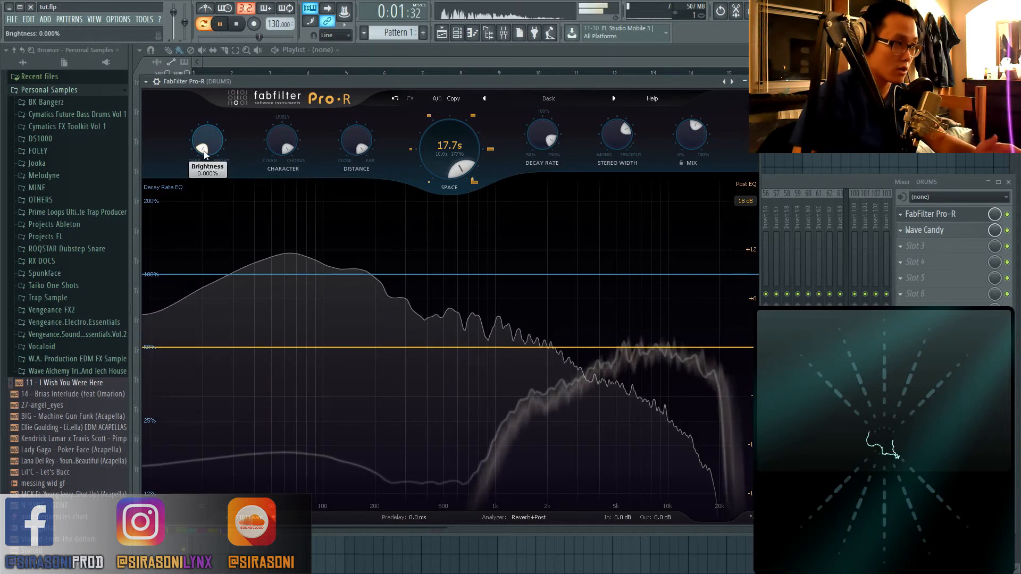
key(space)
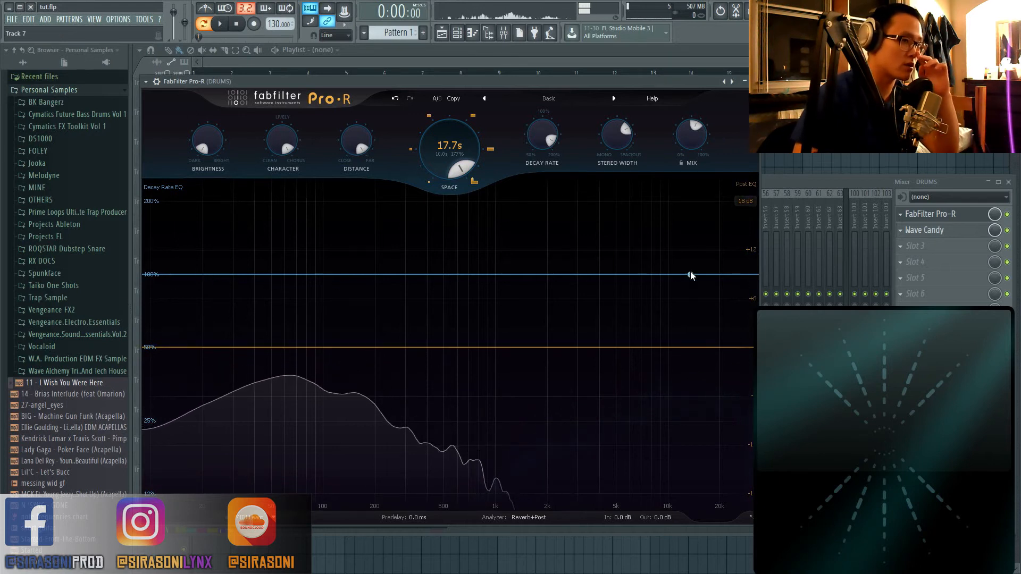
- Add a Decay Rate EQ band at about 52 Hz and 85%, and set its shape to Bell
click(231, 275)
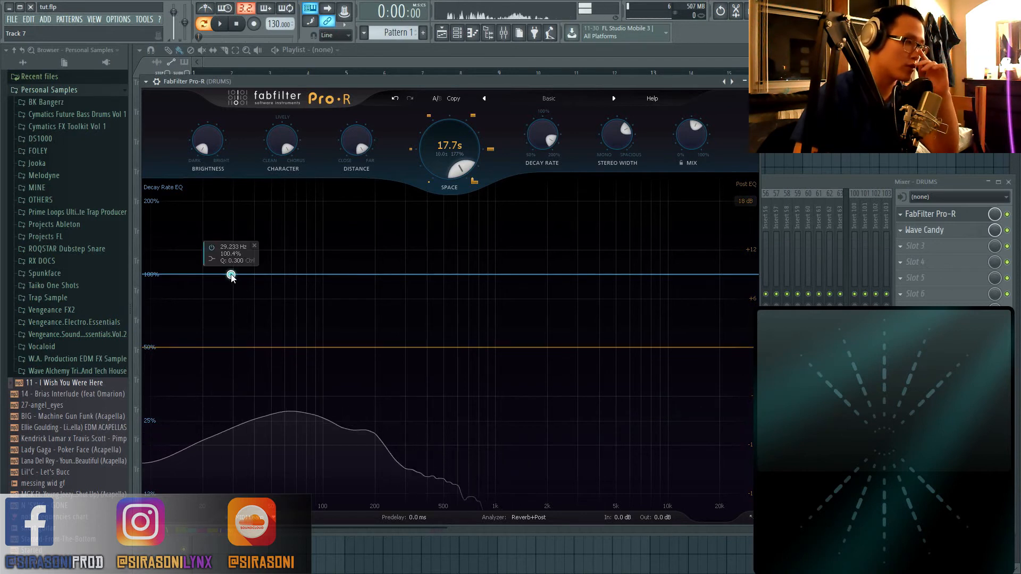
drag(232, 277, 273, 283)
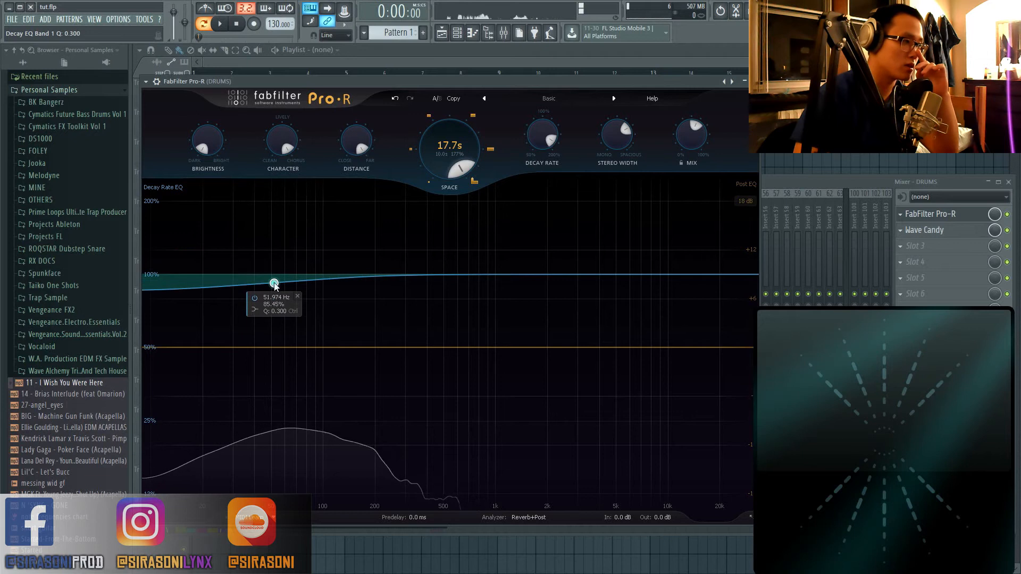
right_click(273, 282)
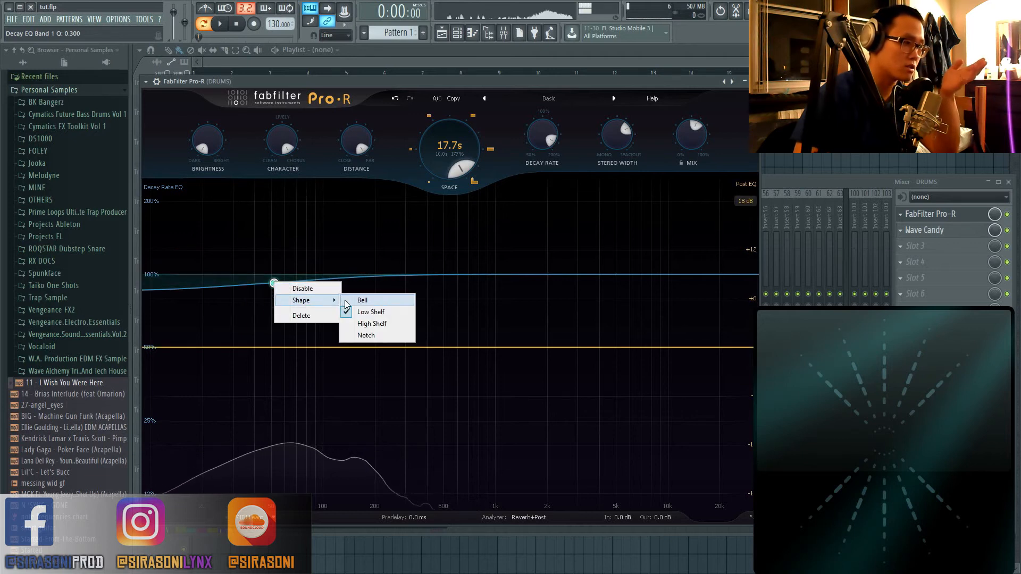
click(345, 301)
- Move the Decay Rate EQ band to about 118 Hz and 109%, and change its shape to Notch
drag(274, 283, 335, 265)
right_click(335, 265)
mouse_move(367, 283)
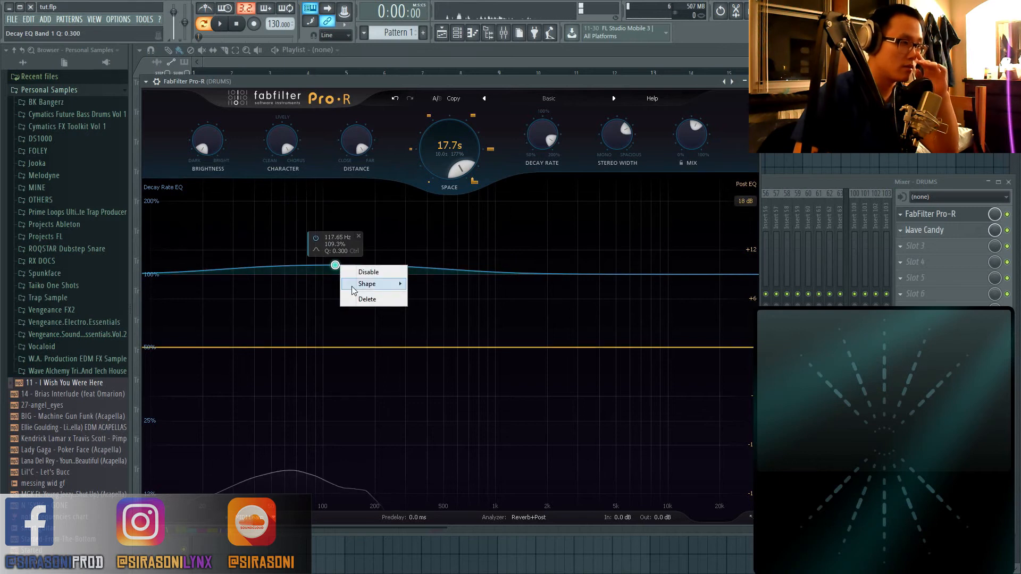
click(432, 318)
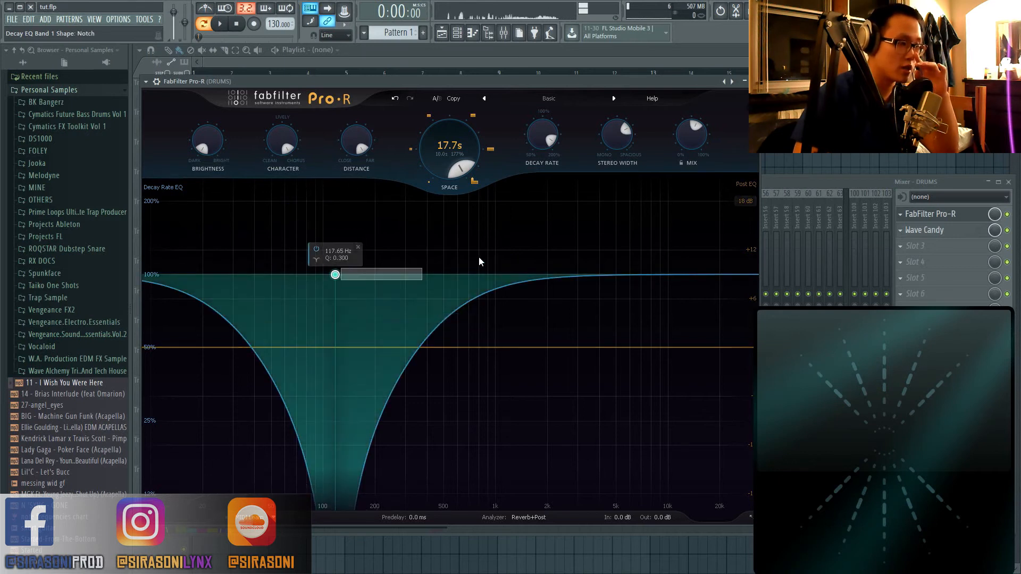
- Try the Low Shelf and High Shelf shapes on the Decay Rate EQ band, moving it to about 1444 Hz
right_click(338, 287)
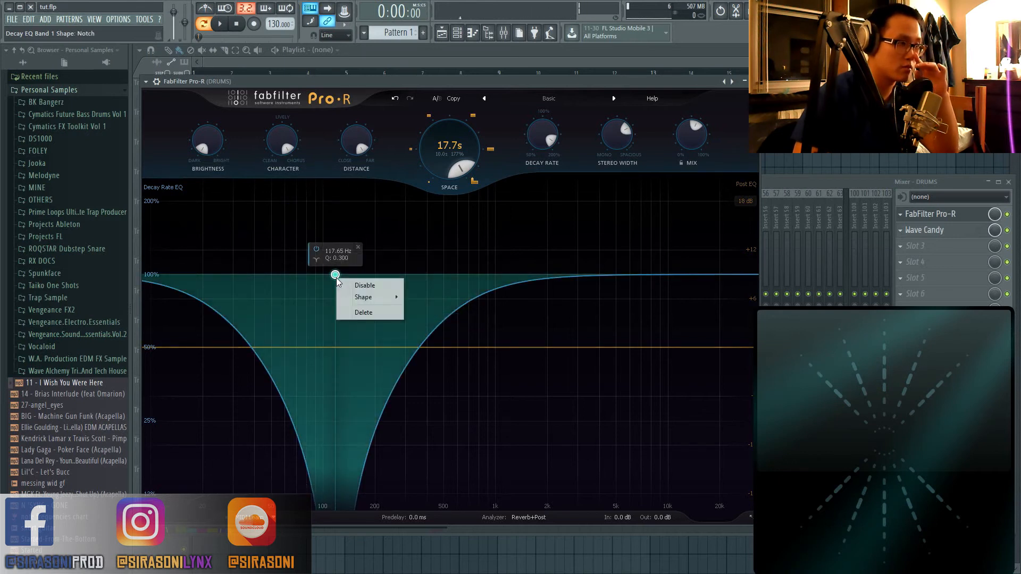
mouse_move(365, 298)
click(433, 308)
drag(340, 272, 522, 271)
right_click(522, 270)
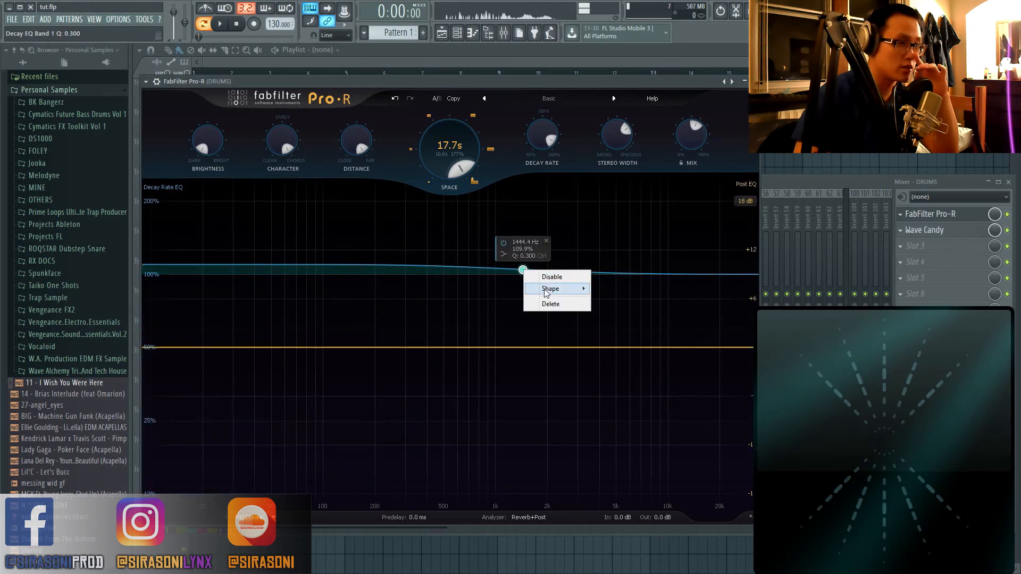
mouse_move(553, 289)
click(617, 313)
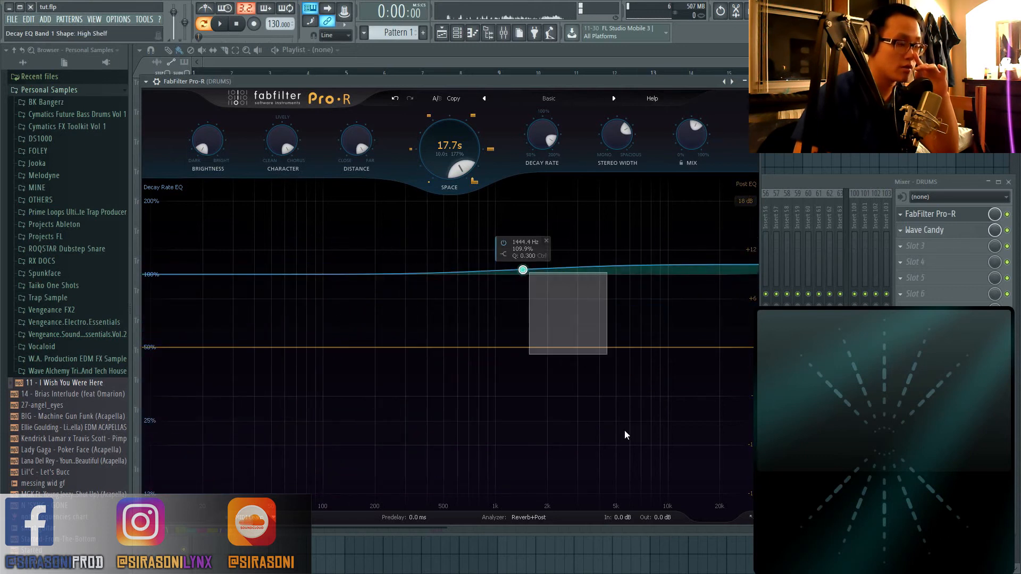
- Audition the high-shelf Decay Rate EQ band at about 651 Hz and 174.6%, and delete the band
drag(524, 274, 463, 245)
key(space)
key(space)
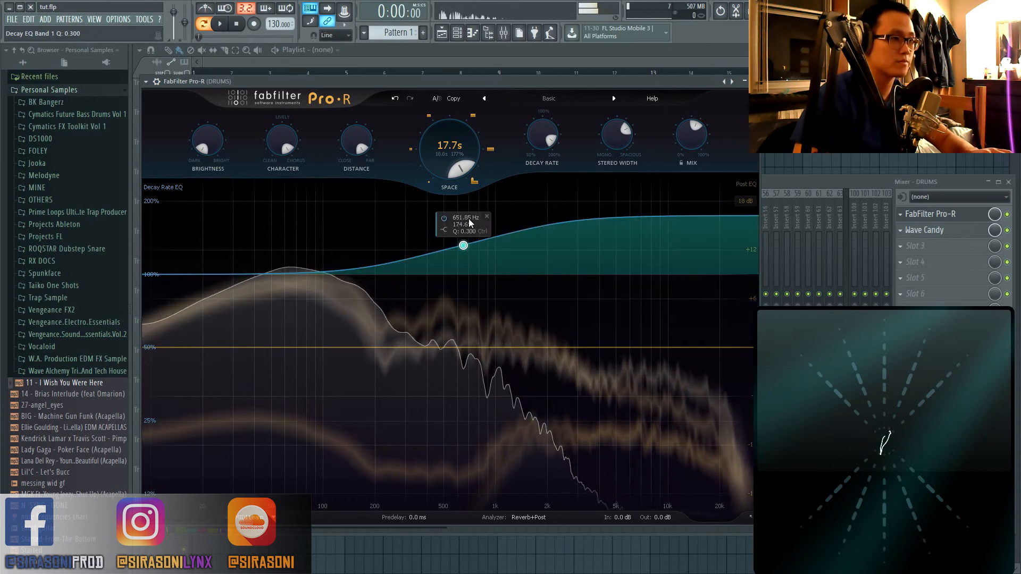
double_click(463, 246)
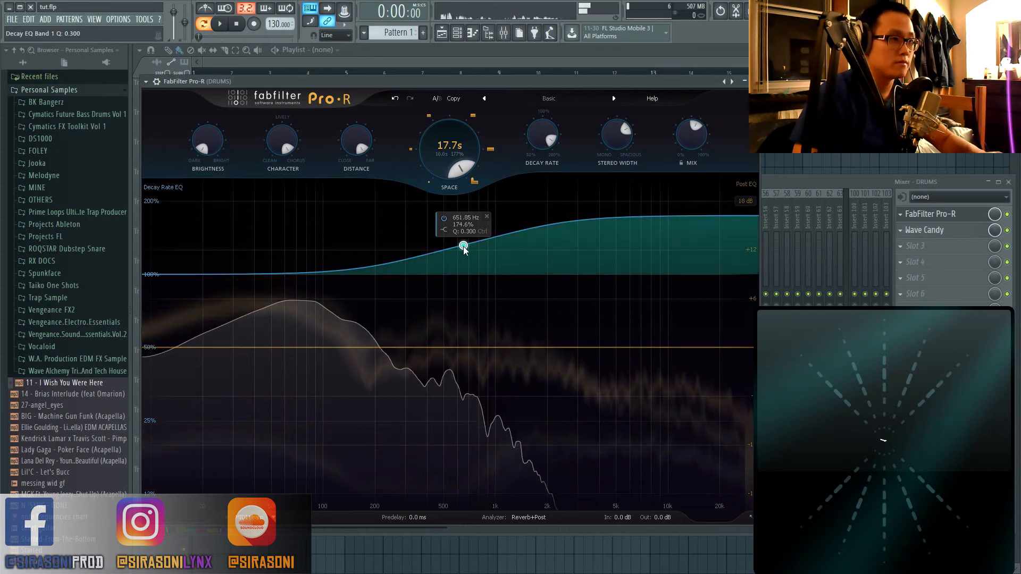
click(486, 217)
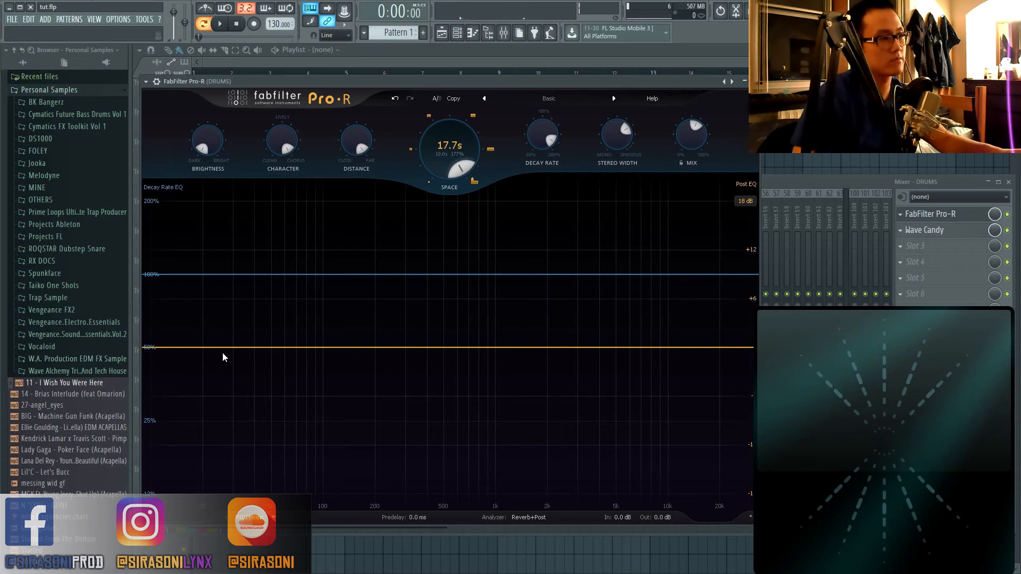
- Add a Post EQ band at about 43 Hz and set its shape to Low Cut
mouse_move(247, 392)
mouse_down()
mouse_move(314, 426)
mouse_move(259, 391)
mouse_up()
right_click(259, 365)
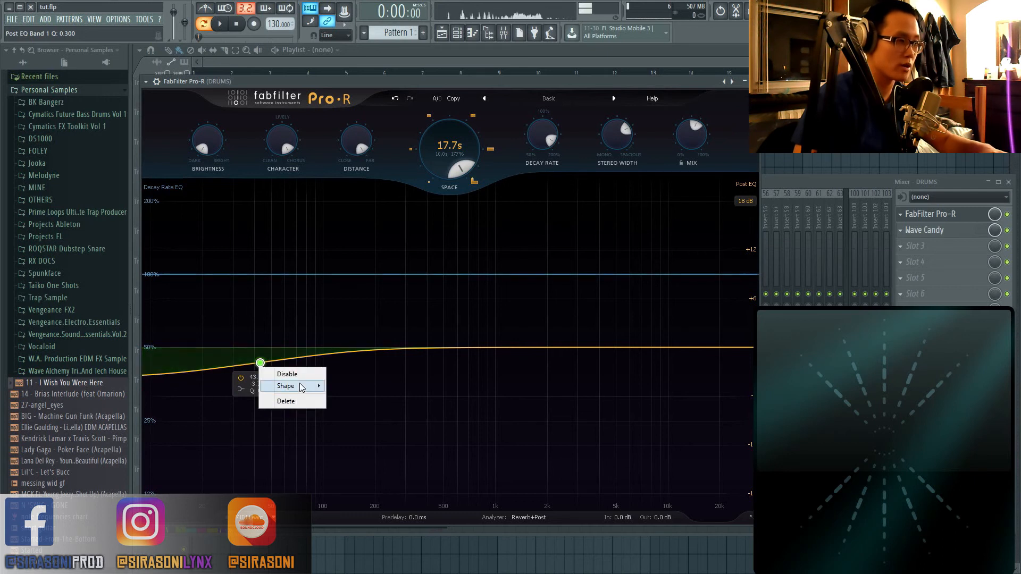
mouse_move(301, 387)
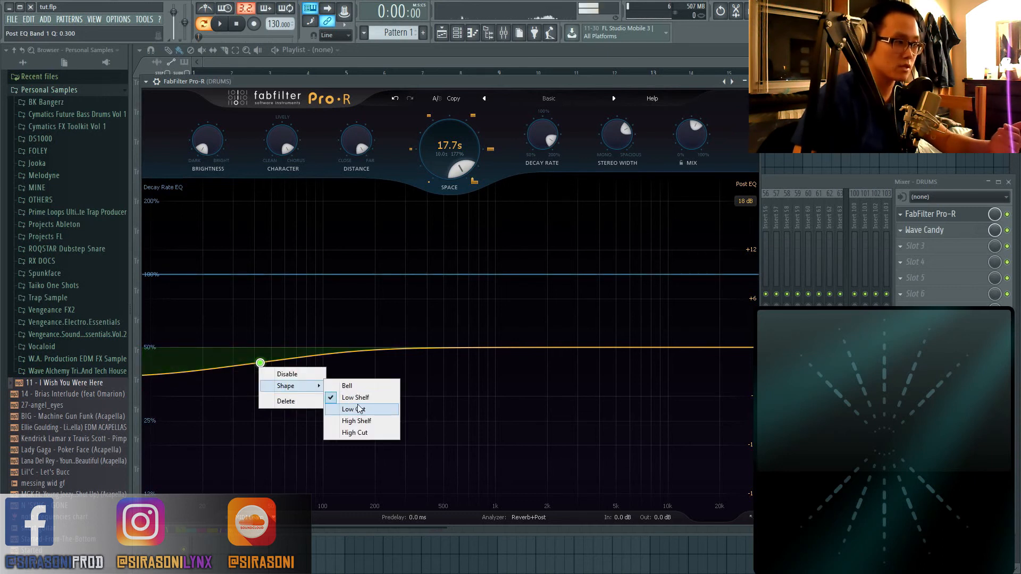
click(378, 409)
- Audition the drums while moving the Post EQ low-cut band to a higher frequency, and lower Mix to 10.64%
key(space)
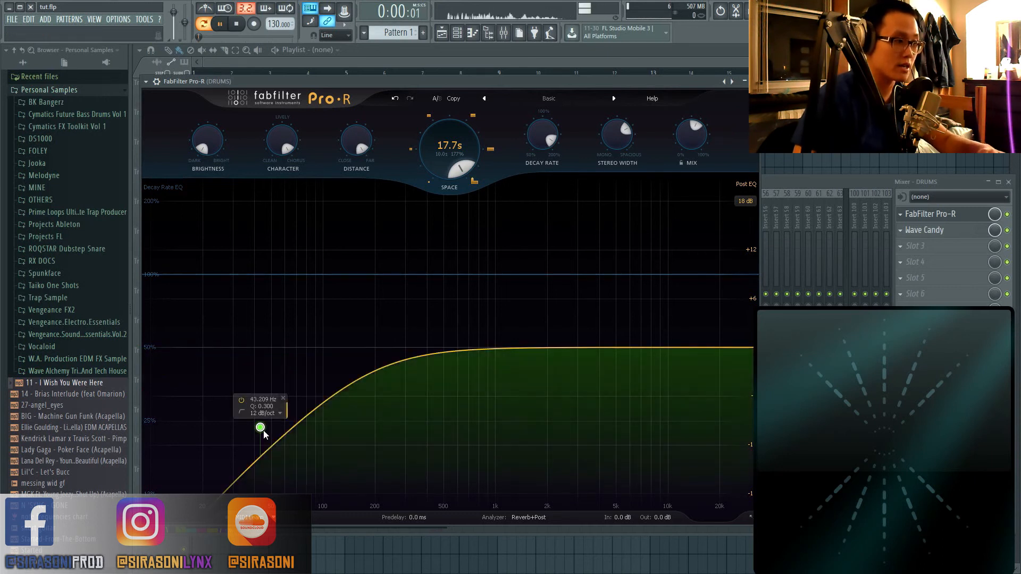
drag(260, 427, 314, 416)
key(space)
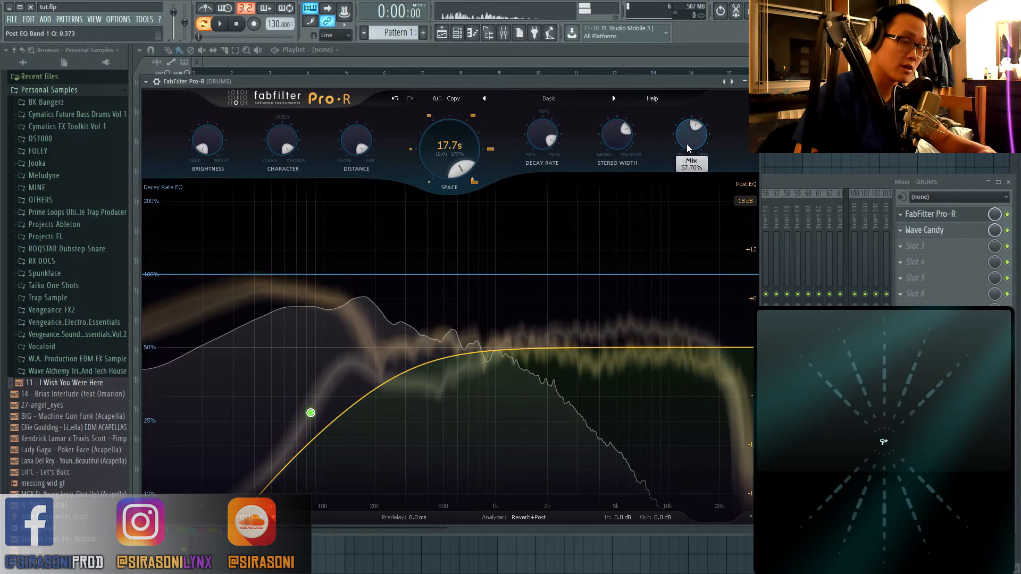
key(space)
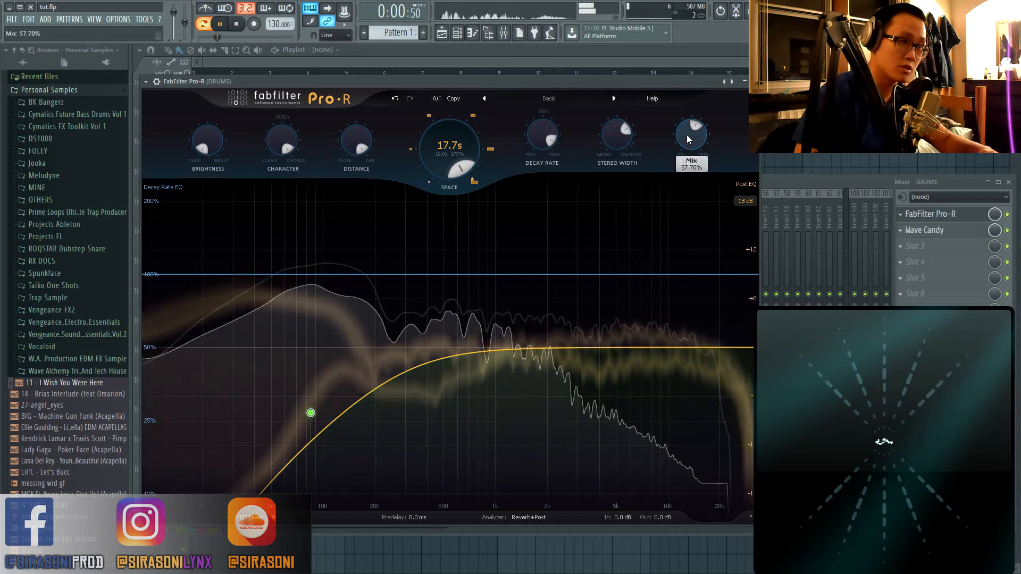
drag(687, 139, 681, 173)
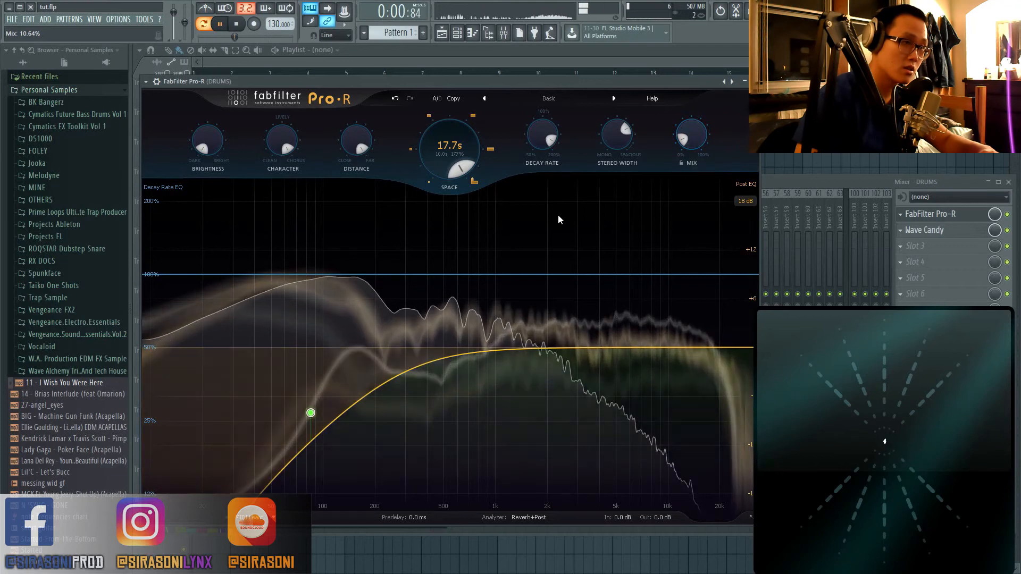
- Set the Post EQ low-cut band's slope to 96 dB/oct and move the band to about 223 Hz
drag(311, 415, 335, 415)
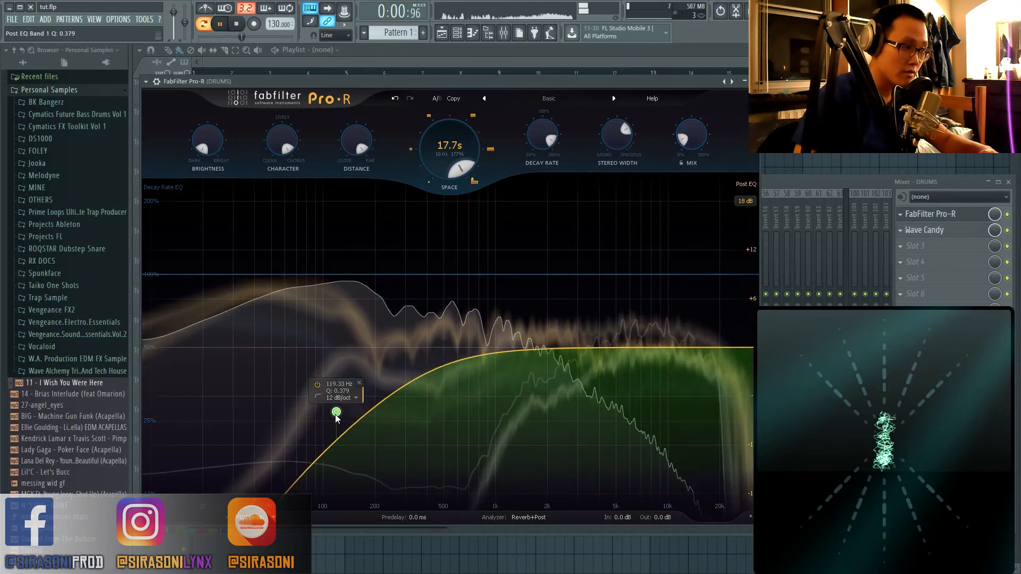
right_click(337, 415)
mouse_move(383, 449)
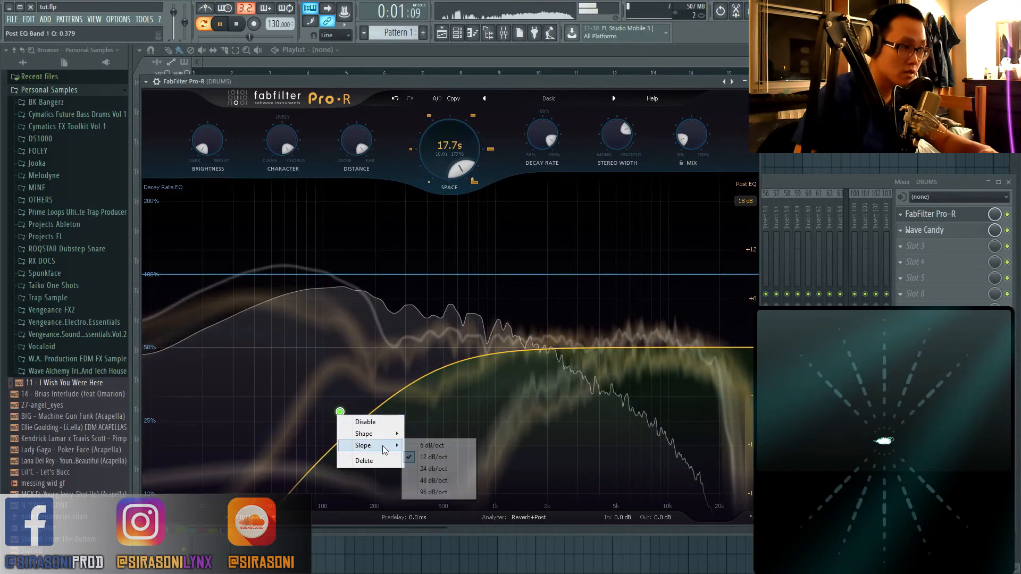
click(433, 492)
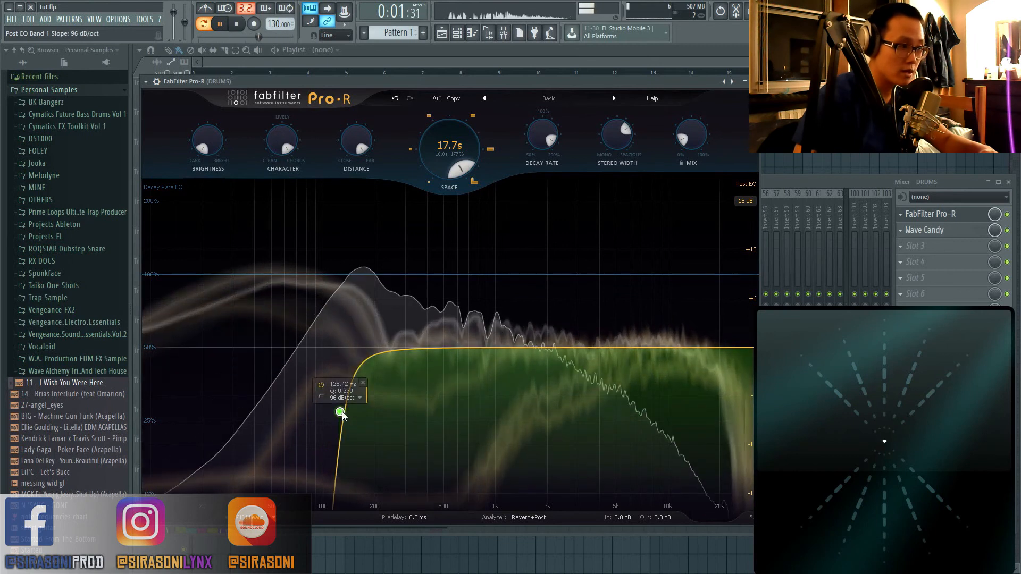
drag(340, 412, 383, 411)
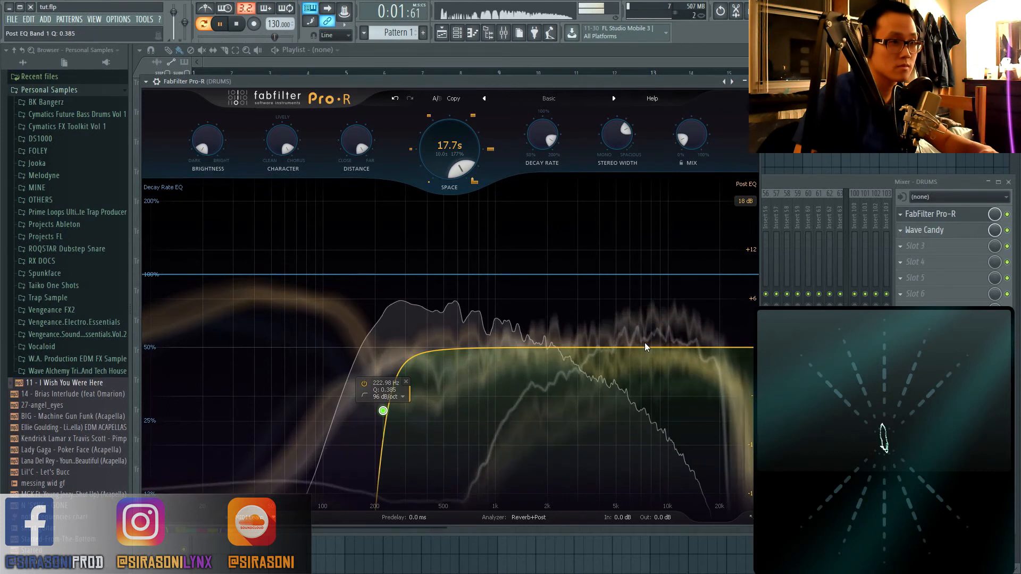
- Add a second Post EQ band at about 4697 Hz and +4.91 dB, and widen it to a Q of 0.196
drag(645, 346, 584, 300)
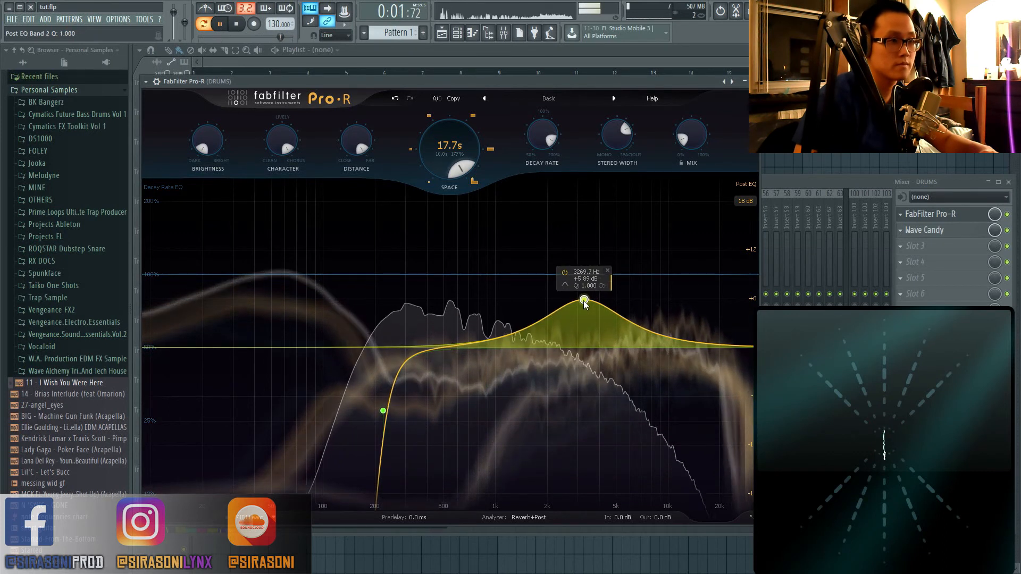
scroll(583, 301, down, 10)
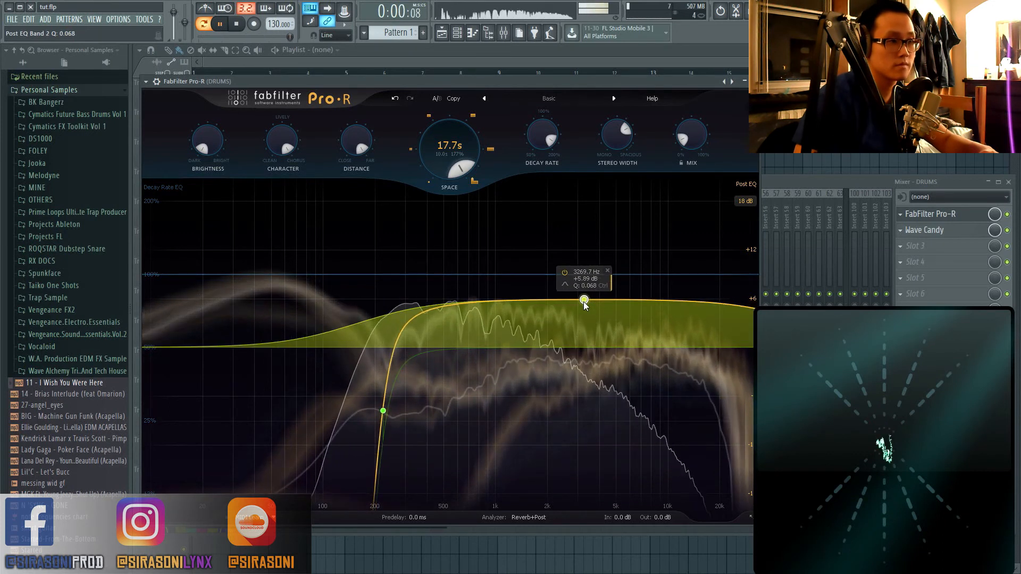
scroll(584, 301, up, 4)
drag(583, 300, 611, 307)
- Lower Space to a decay time of 6.70 s and raise Mix to 29.27% while auditioning the drums
drag(465, 141, 467, 160)
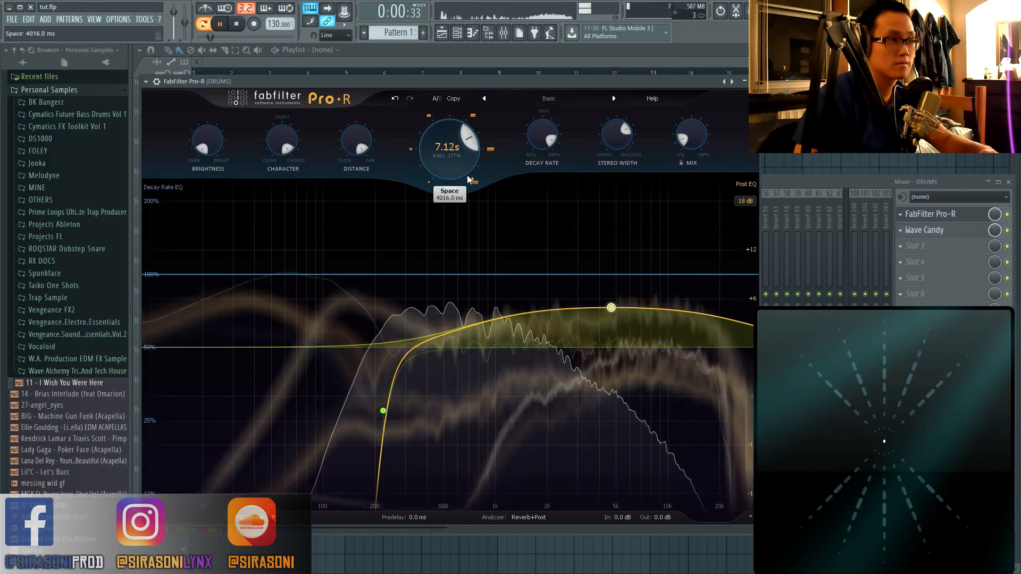
drag(690, 134, 687, 108)
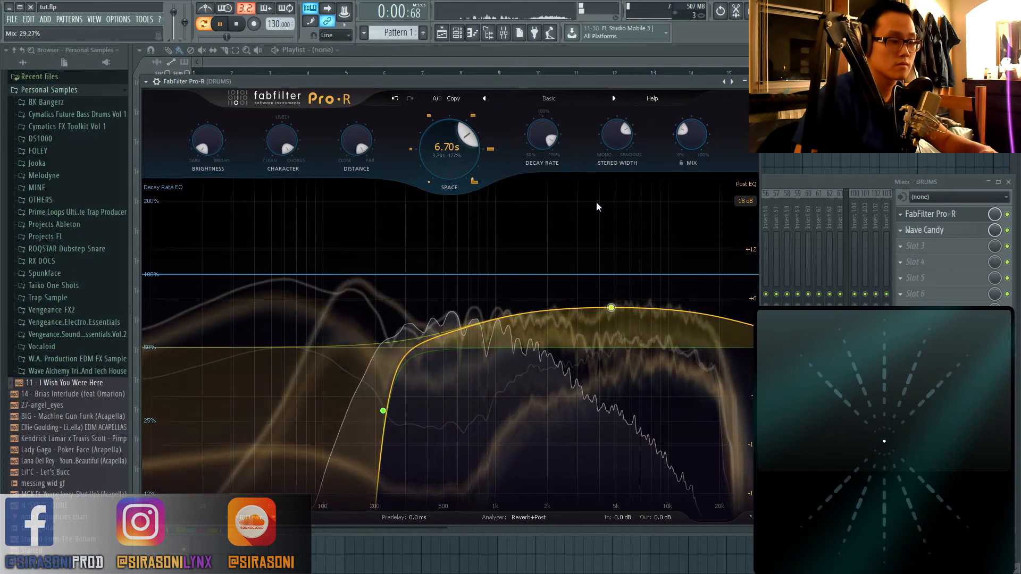
key(space)
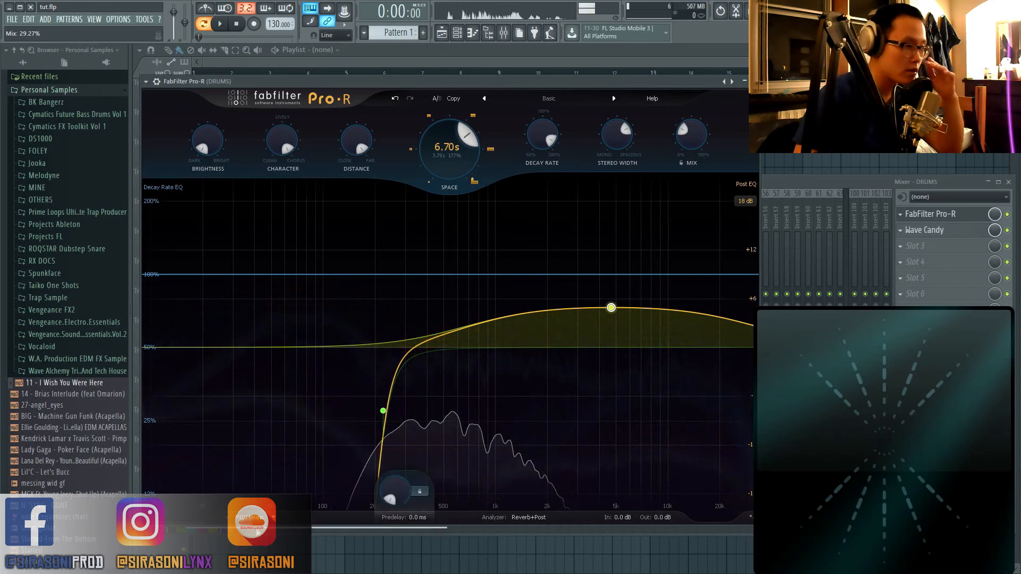
- Turn MIDI Learn mode on and off, and view its options
click(247, 517)
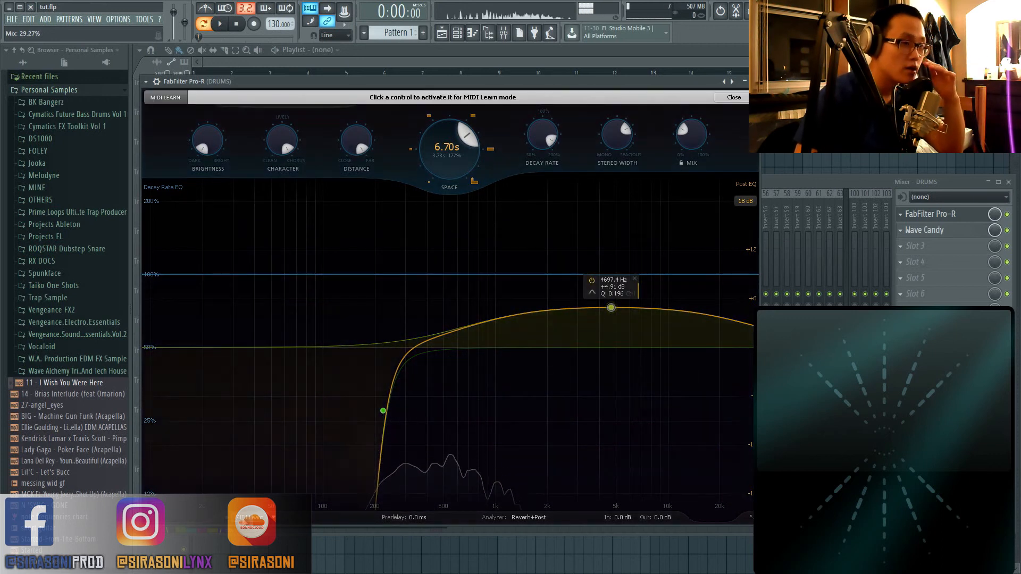
click(247, 517)
click(276, 519)
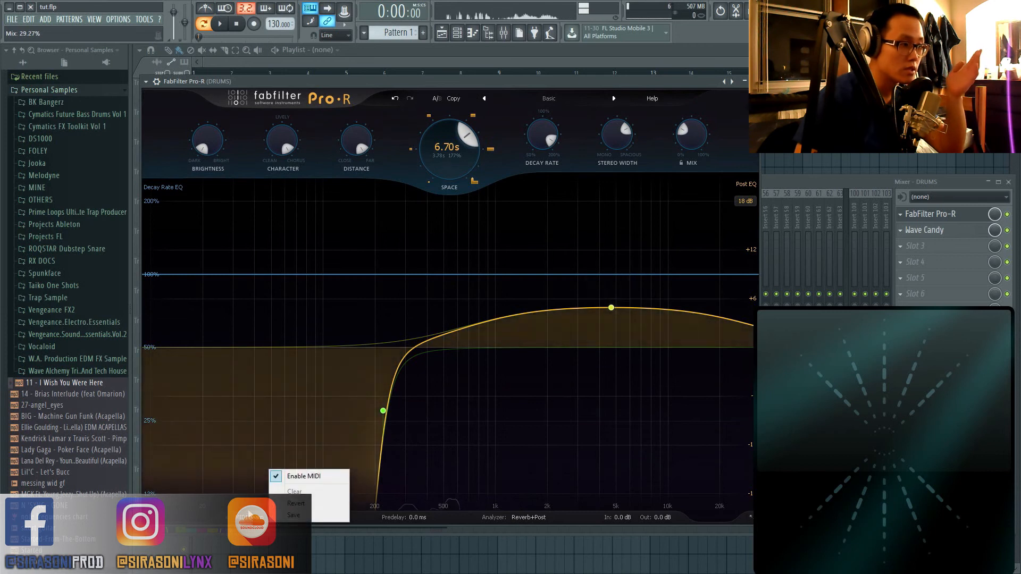
click(250, 434)
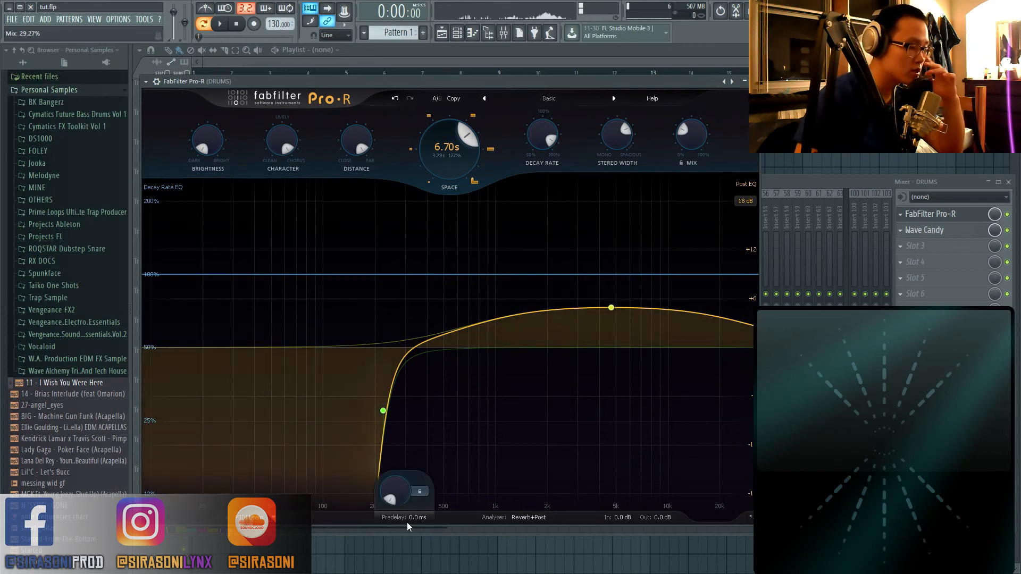
- Read the Predelay description, set Predelay to 500 ms, and audition the drum pattern
mouse_move(394, 501)
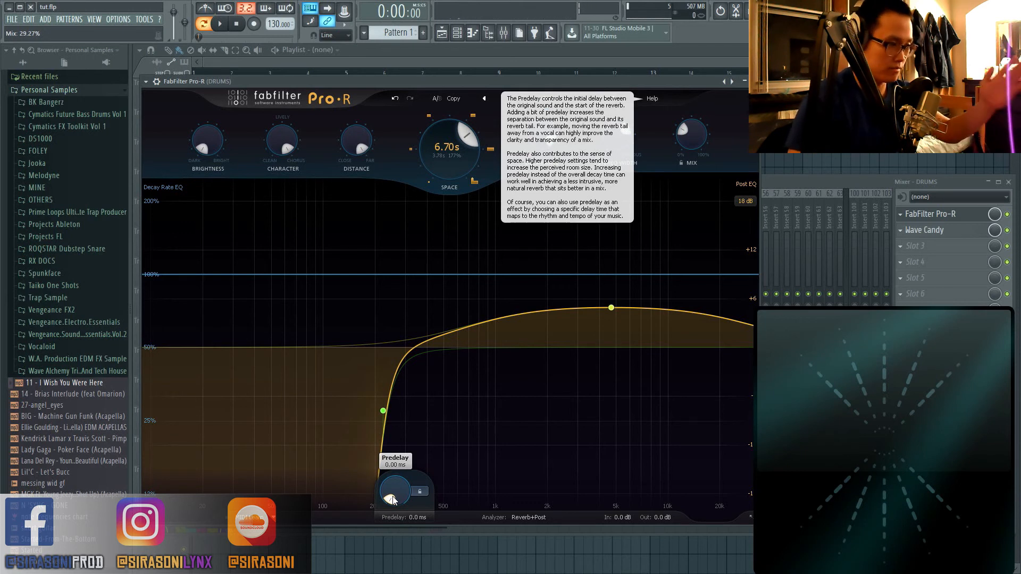
drag(393, 500, 387, 482)
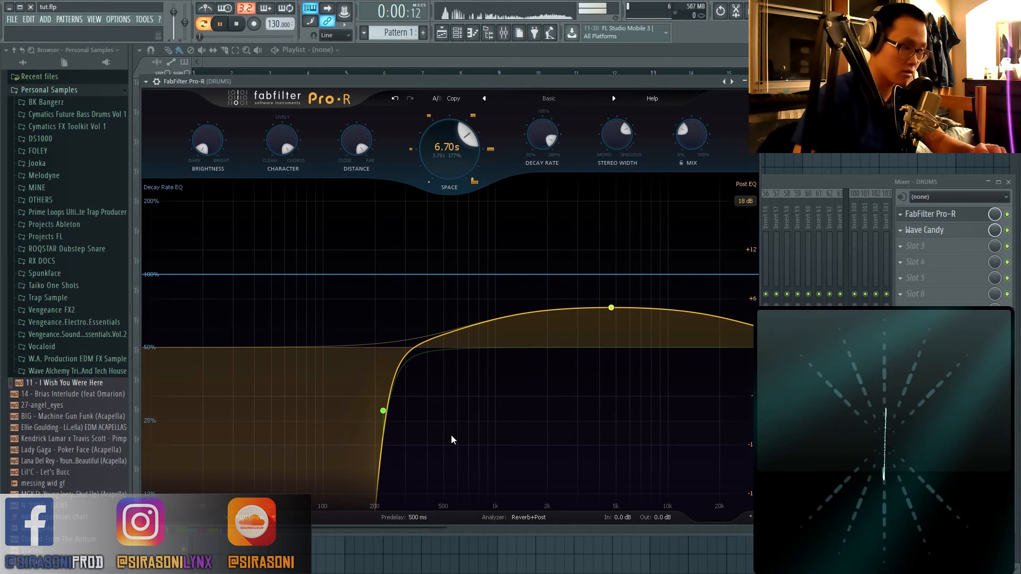
key(space)
key(space)
key(space)
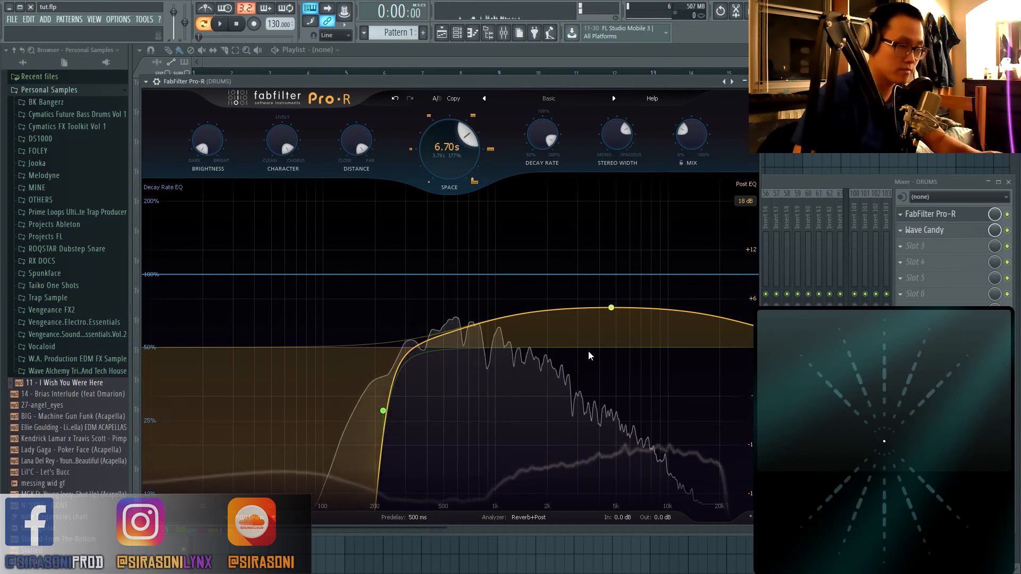
- Audition the 500 ms predelay with Mix at its maximum, and bring Mix down to just under halfway
drag(687, 161, 687, 133)
key(space)
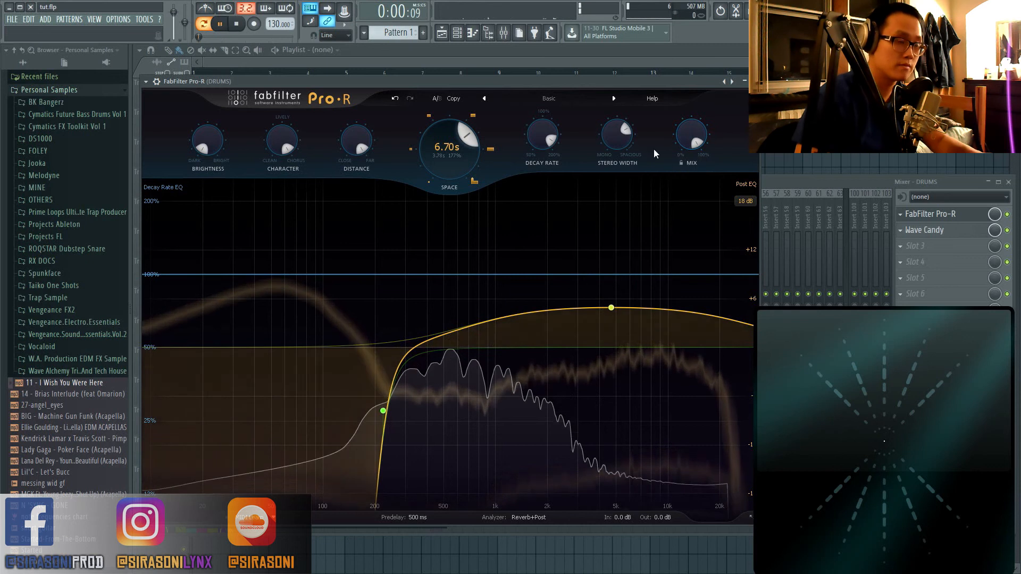
key(space)
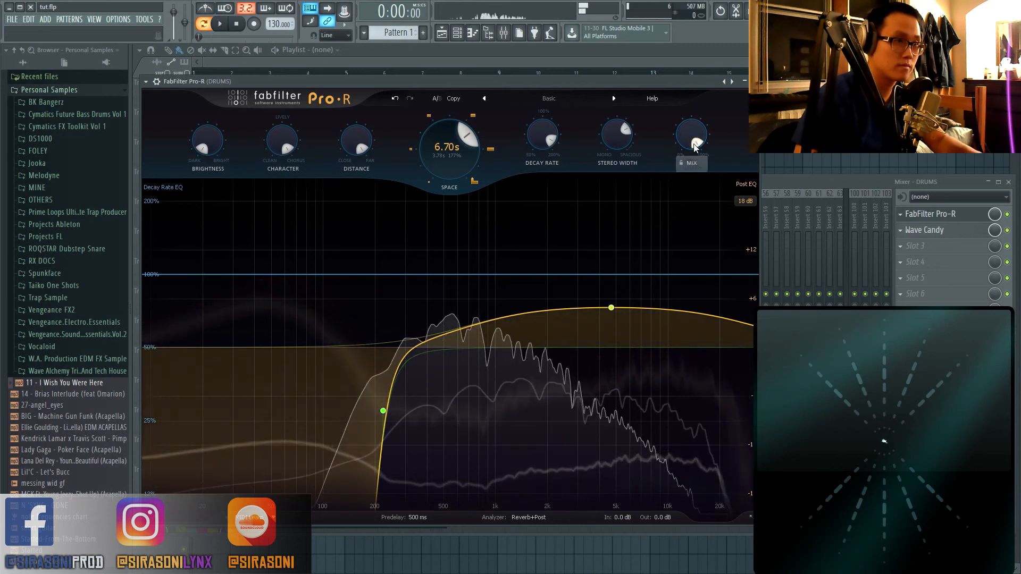
drag(694, 147, 684, 202)
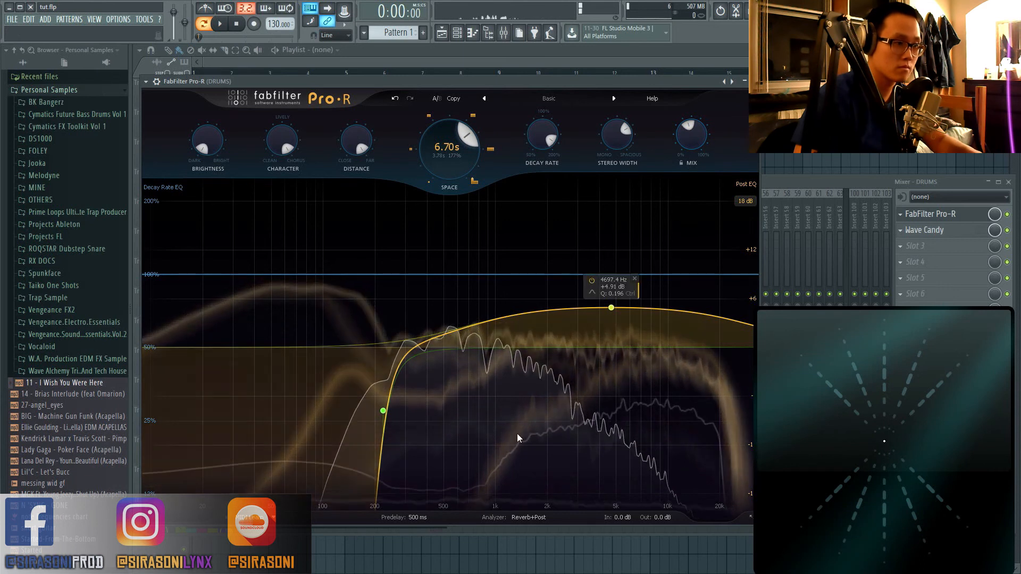
- Sync the Predelay to 1/4 and set its offset to 200%, reading the offset control's description
mouse_move(411, 520)
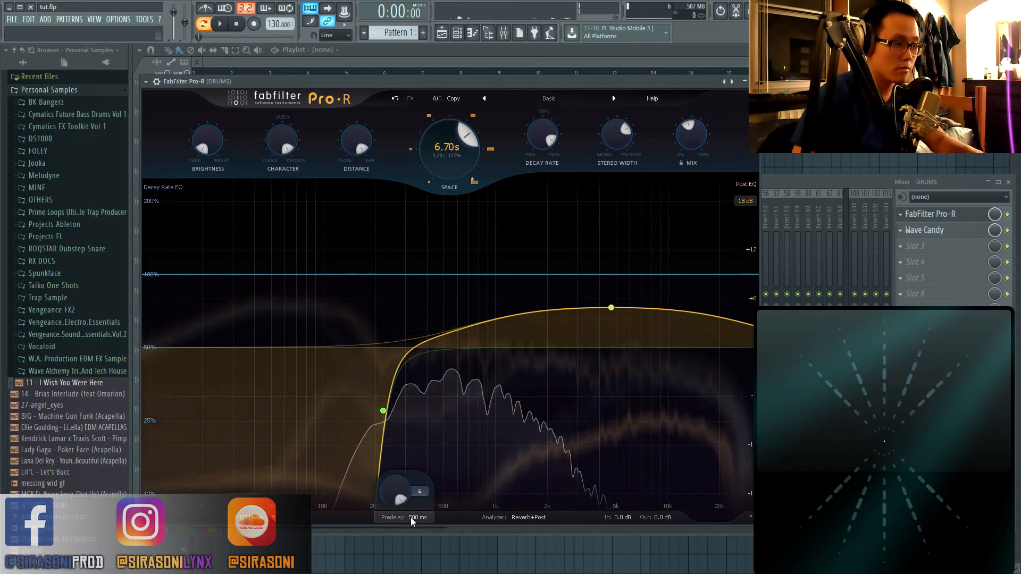
mouse_move(402, 499)
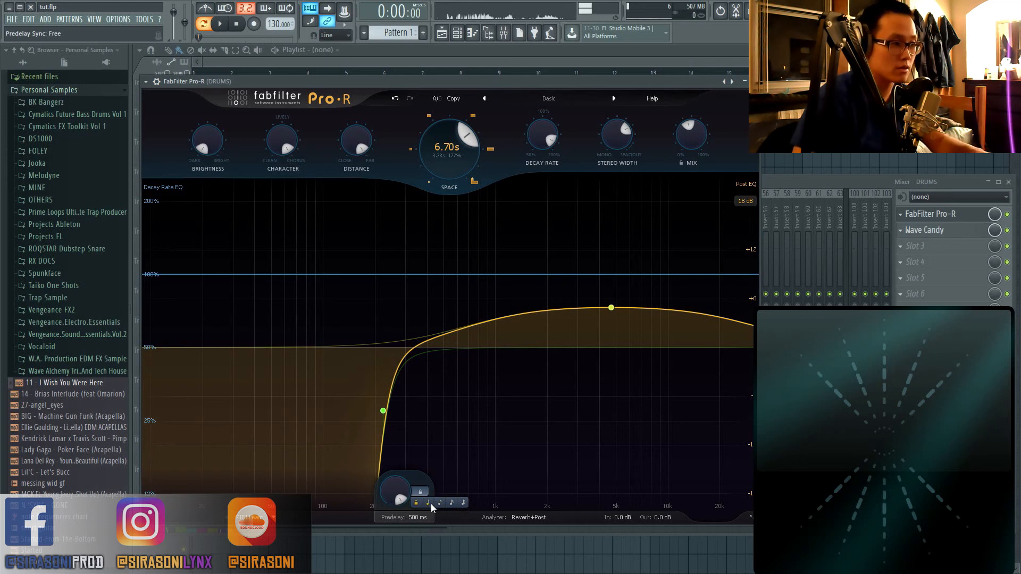
click(431, 504)
mouse_move(404, 502)
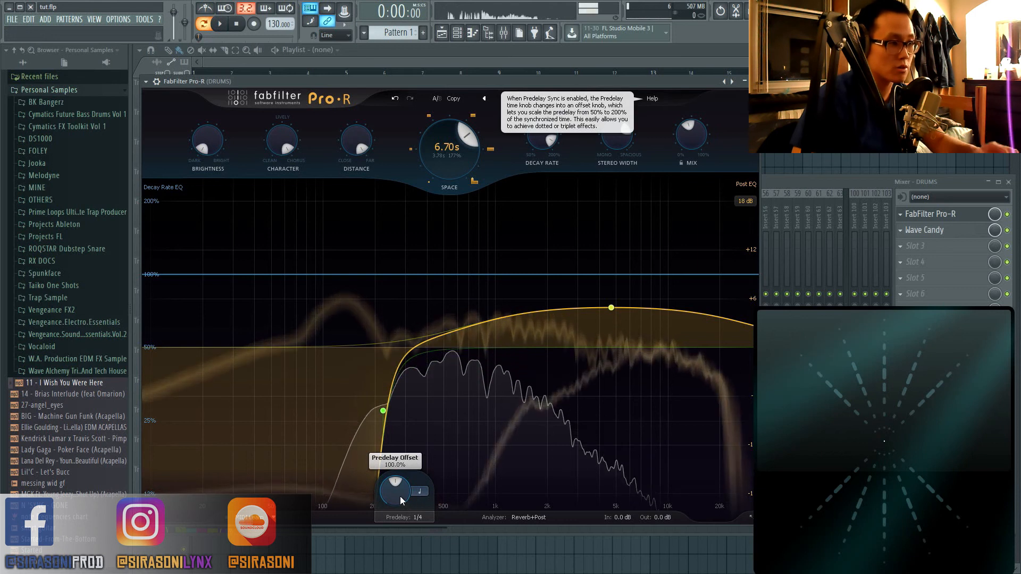
drag(400, 496, 401, 429)
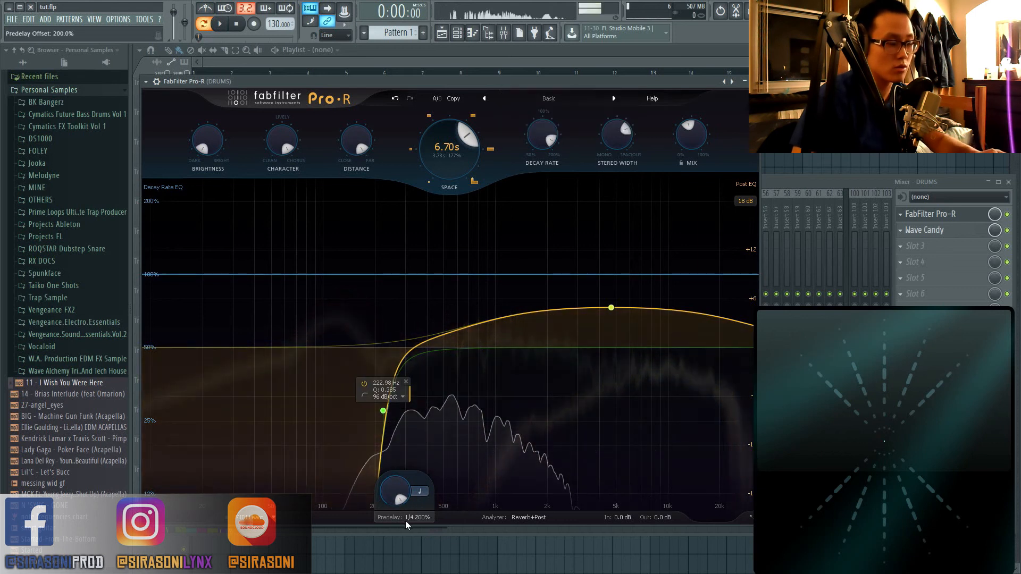
mouse_move(402, 497)
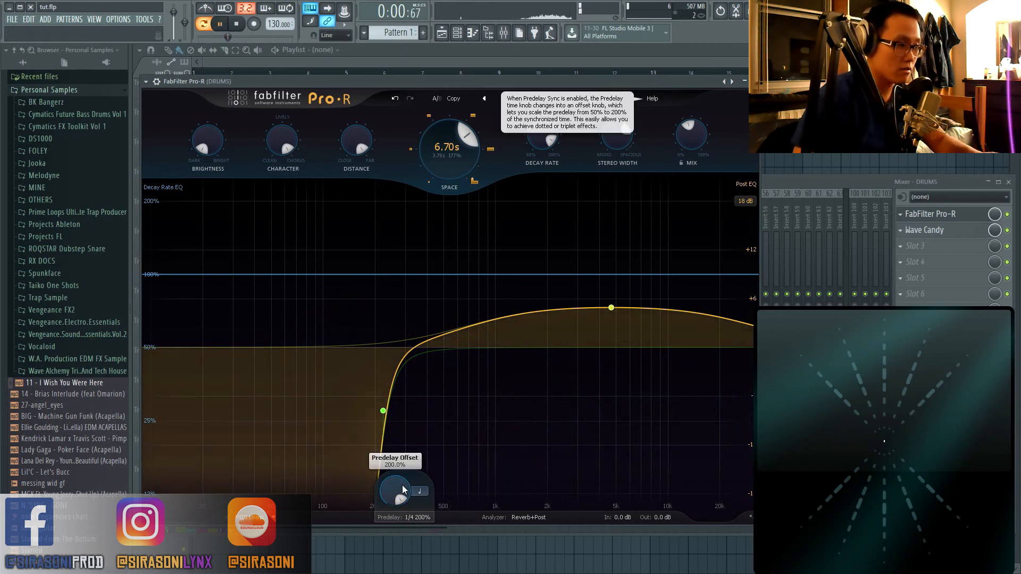
- Sync the Predelay to 1/8 and set its offset to 150%
key(space)
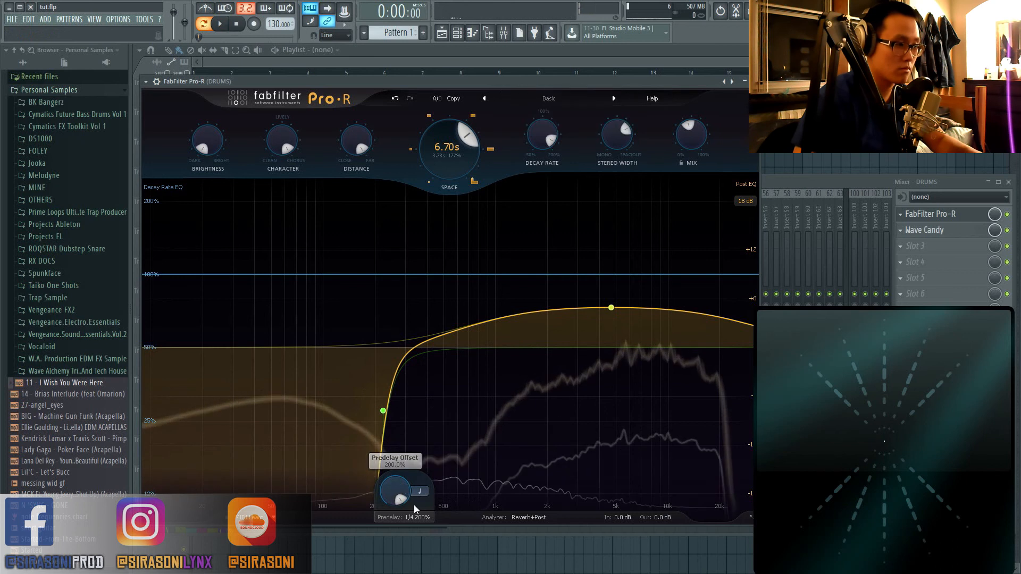
click(418, 493)
click(437, 501)
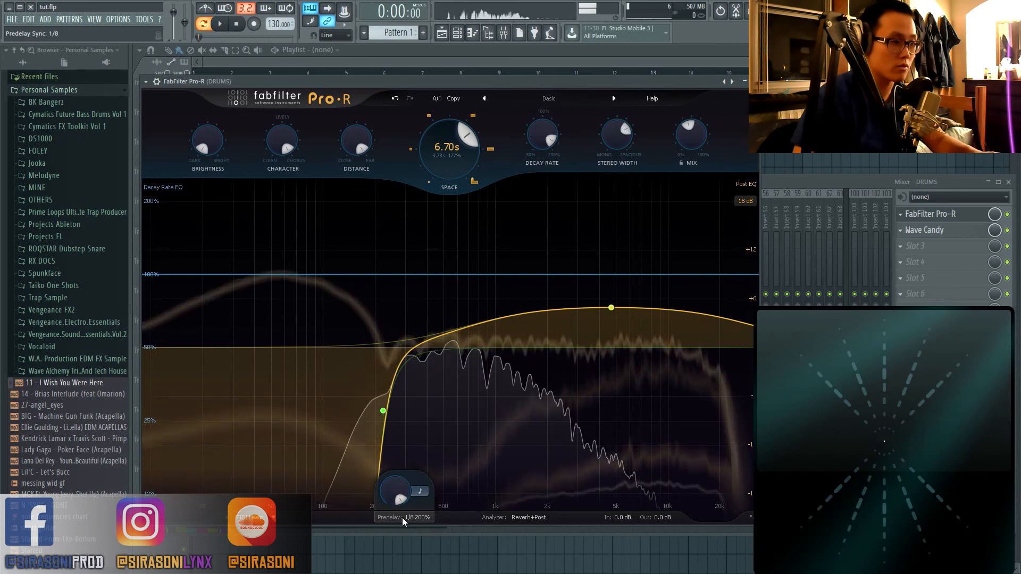
mouse_move(391, 496)
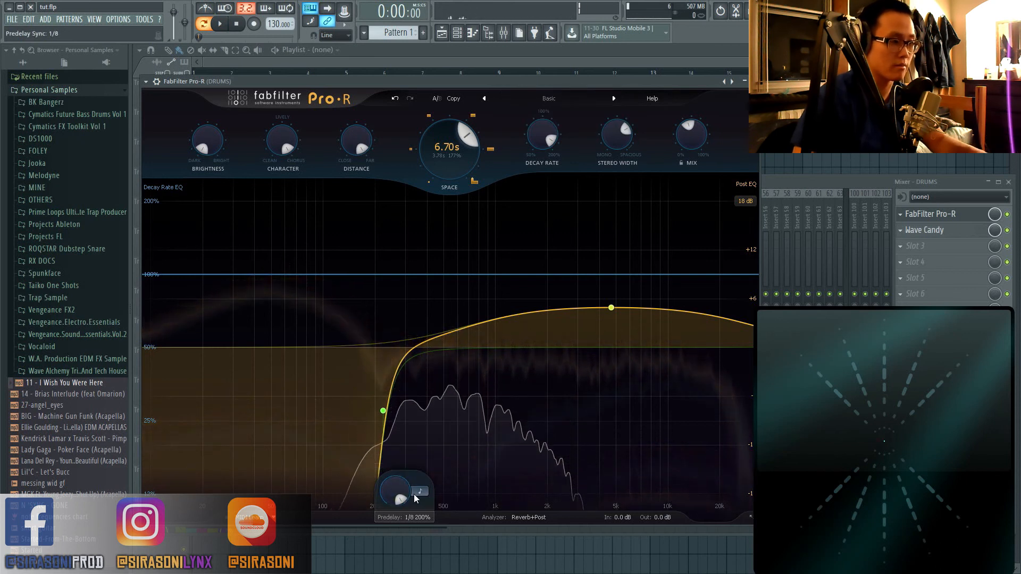
click(416, 495)
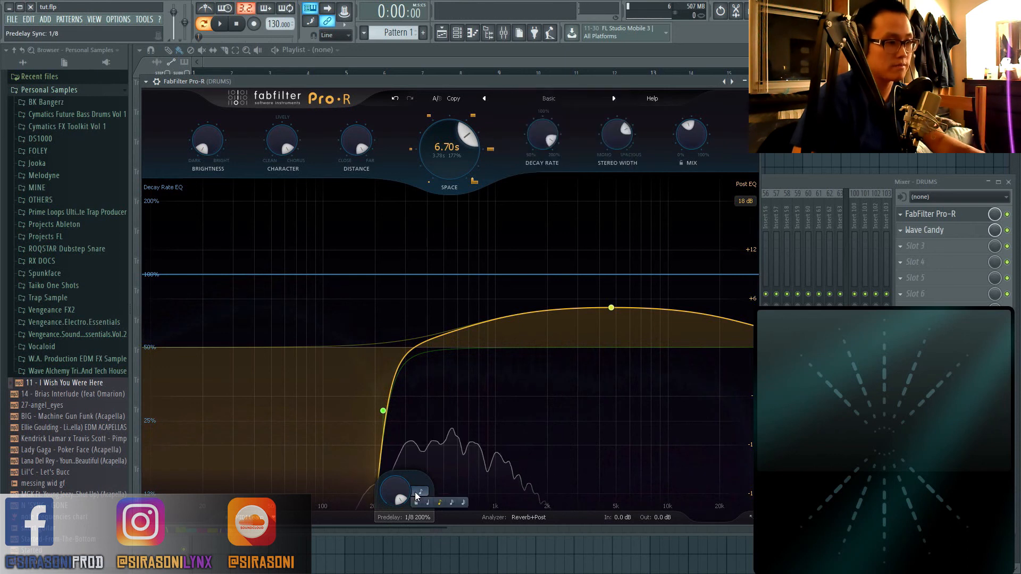
click(412, 479)
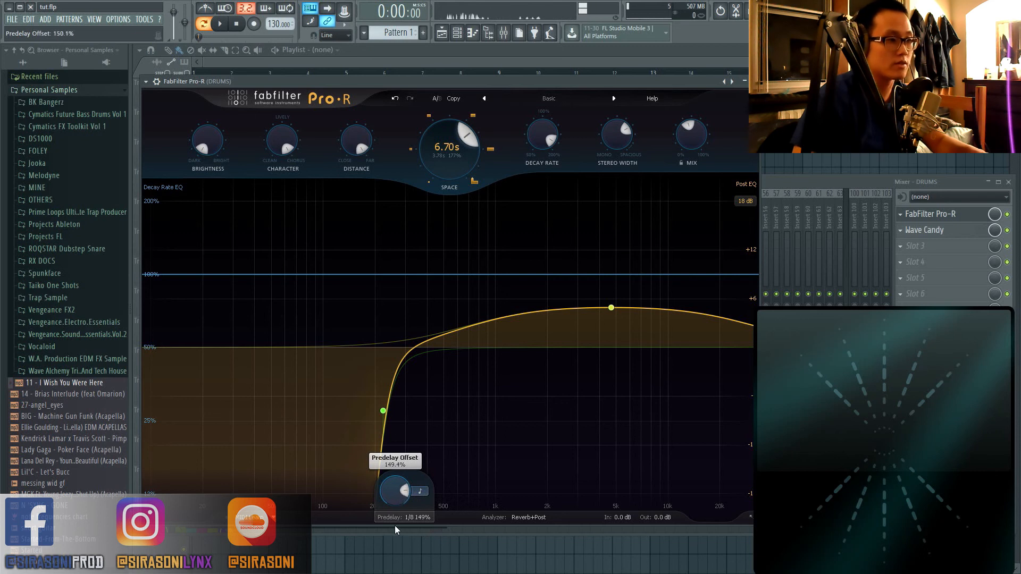
drag(395, 526, 395, 525)
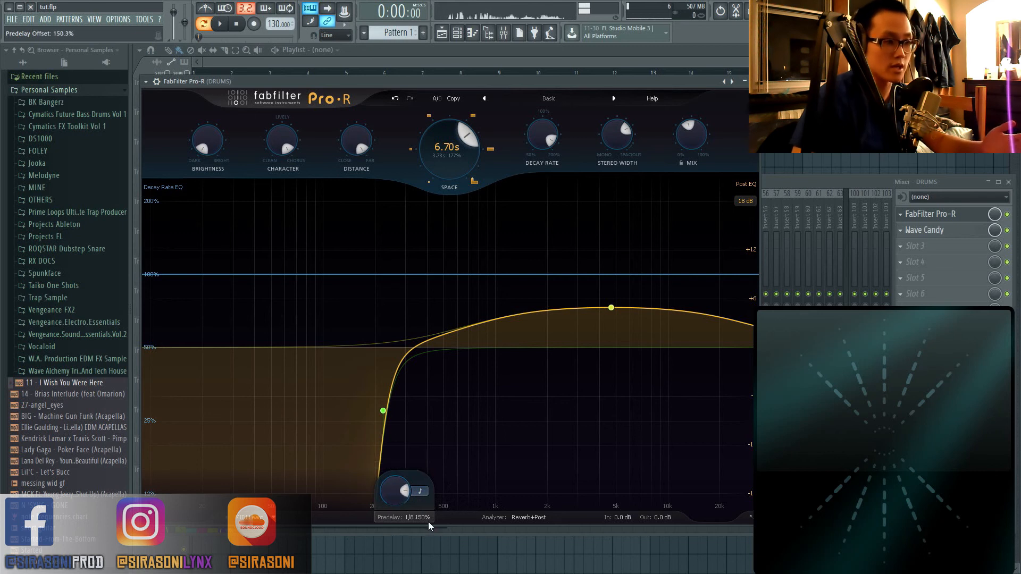
- Audition the drum pattern with the synced predelay and lower Mix to about 27%
key(space)
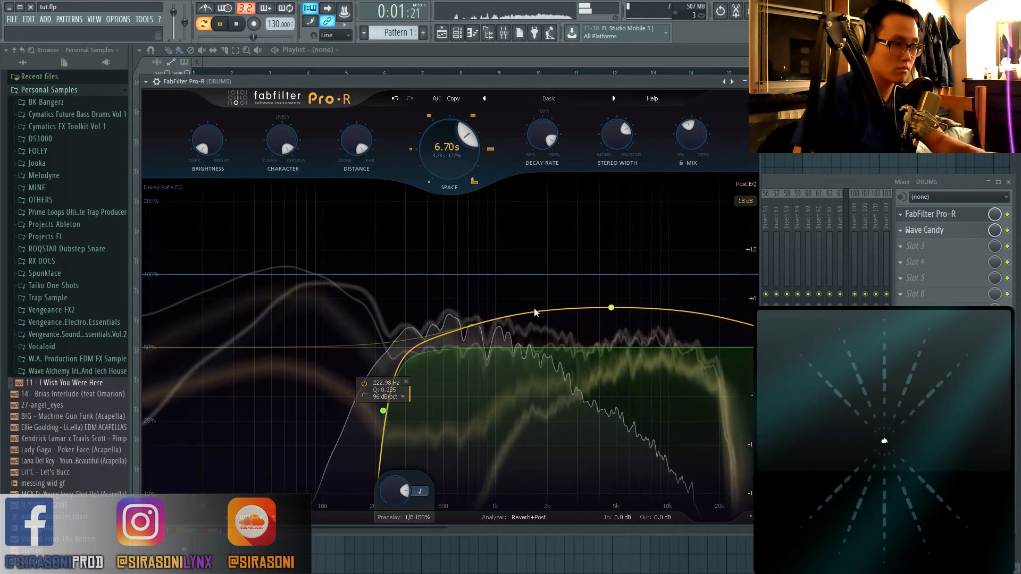
drag(690, 136, 658, 172)
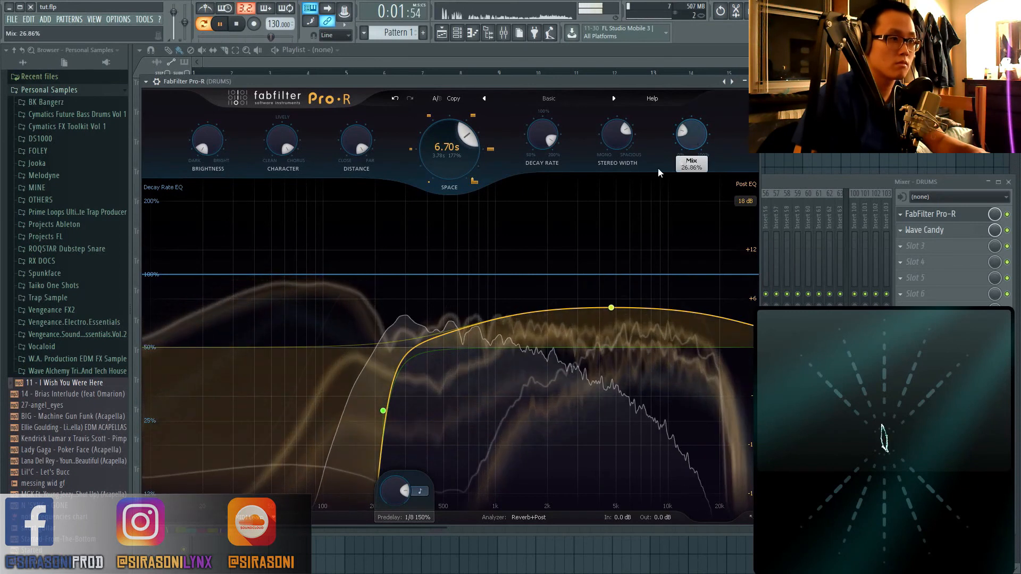
key(space)
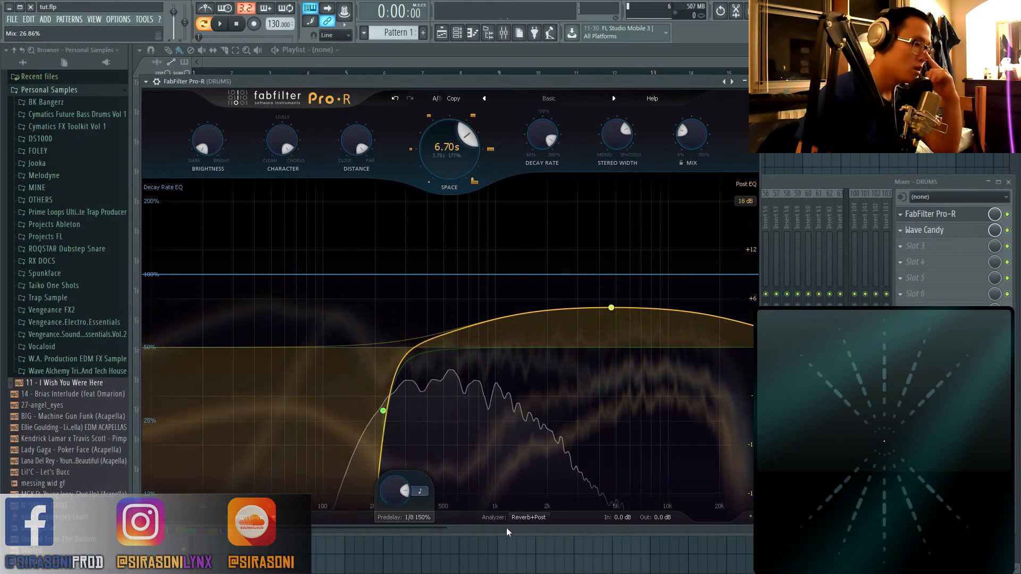
- Switch the analyzer to Pre+Post and back to Reverb+Post, and audition the drum pattern
click(519, 516)
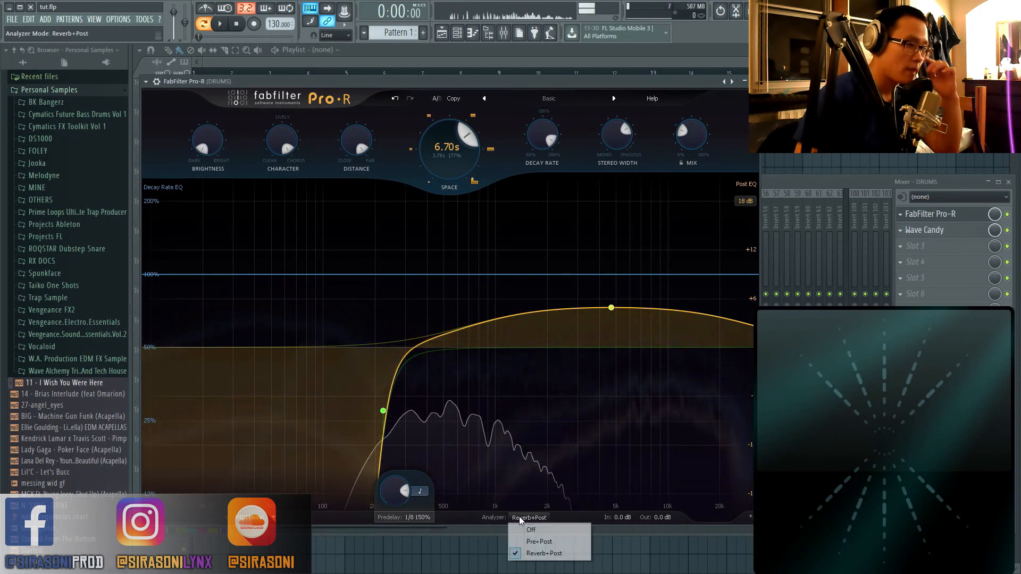
click(540, 542)
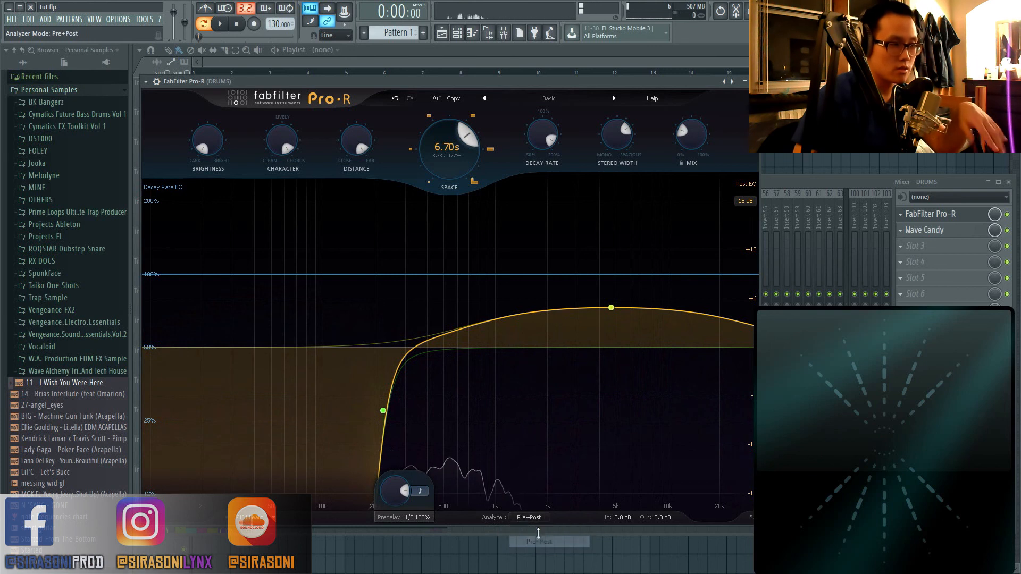
click(537, 518)
click(543, 554)
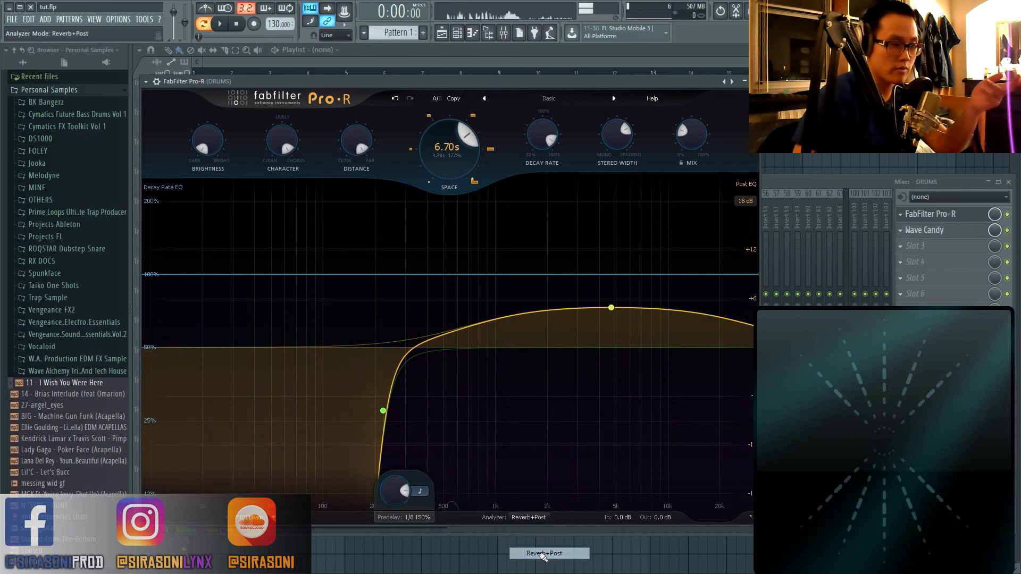
key(space)
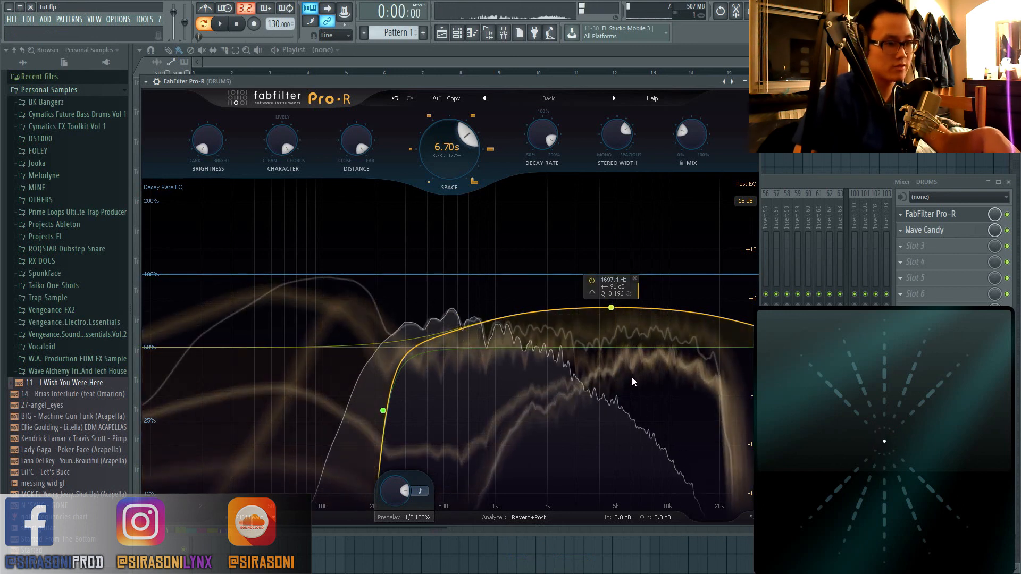
key(space)
- Show the input and output level controls and toggle the reverb's bypass while auditioning the drums
mouse_move(629, 522)
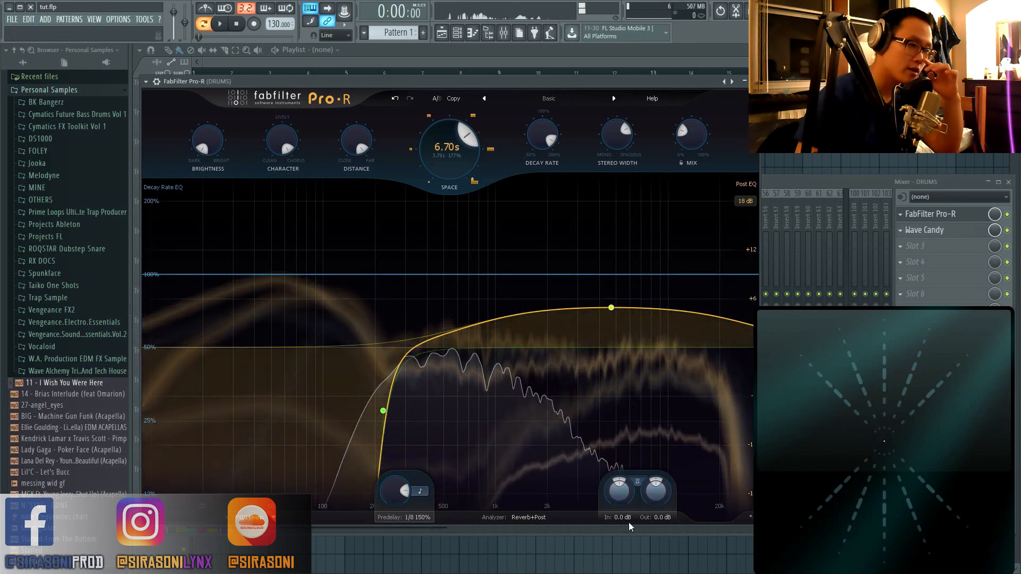
click(635, 487)
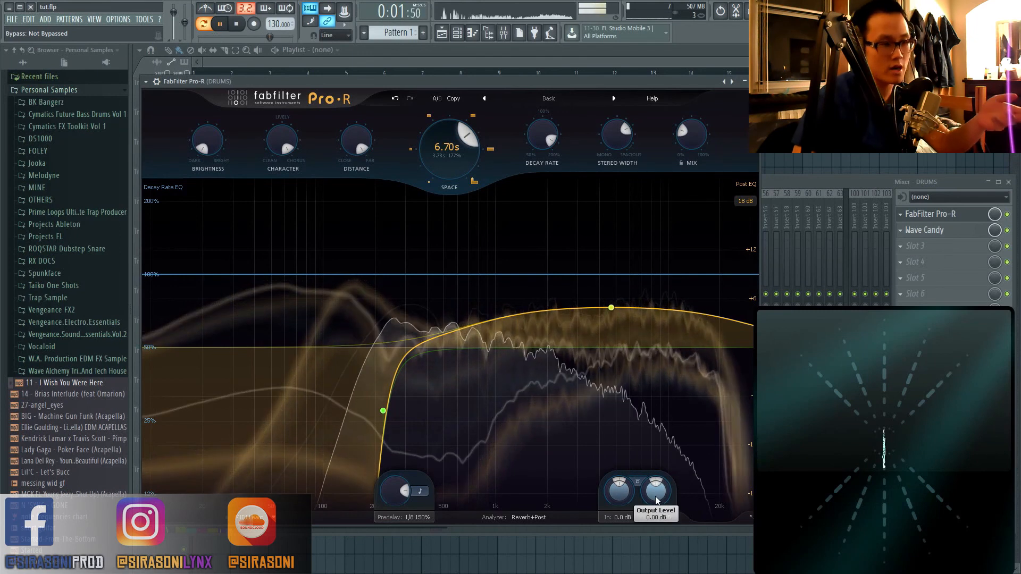
key(space)
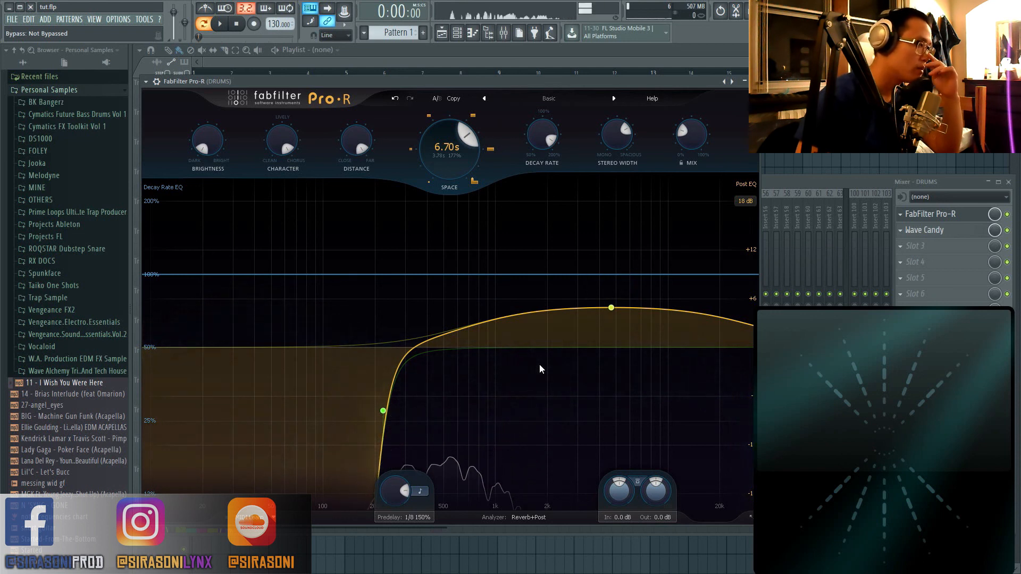
- Load the Cathedral 1 preset from the Very Large category and play the drum pattern
click(555, 98)
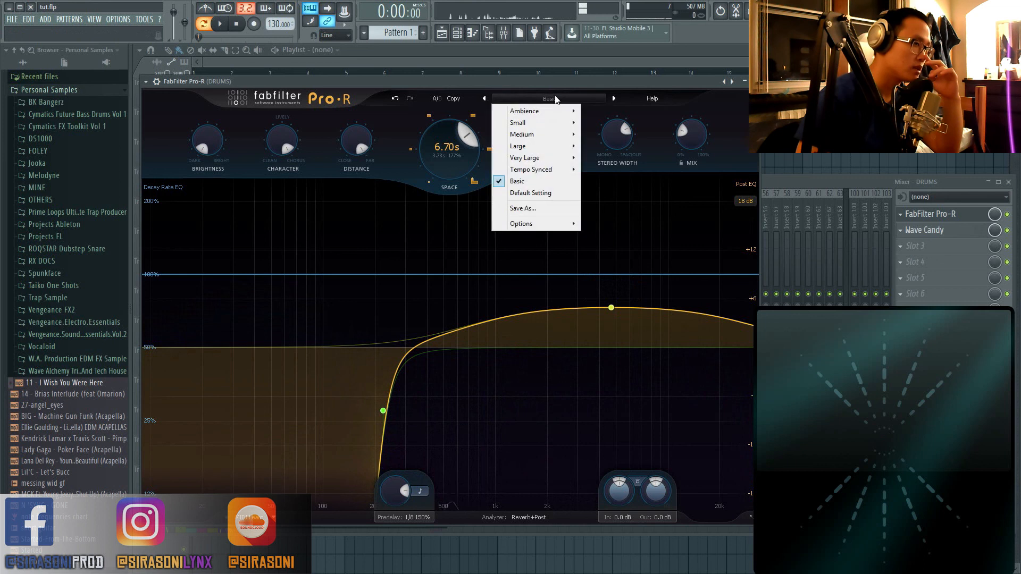
mouse_move(555, 158)
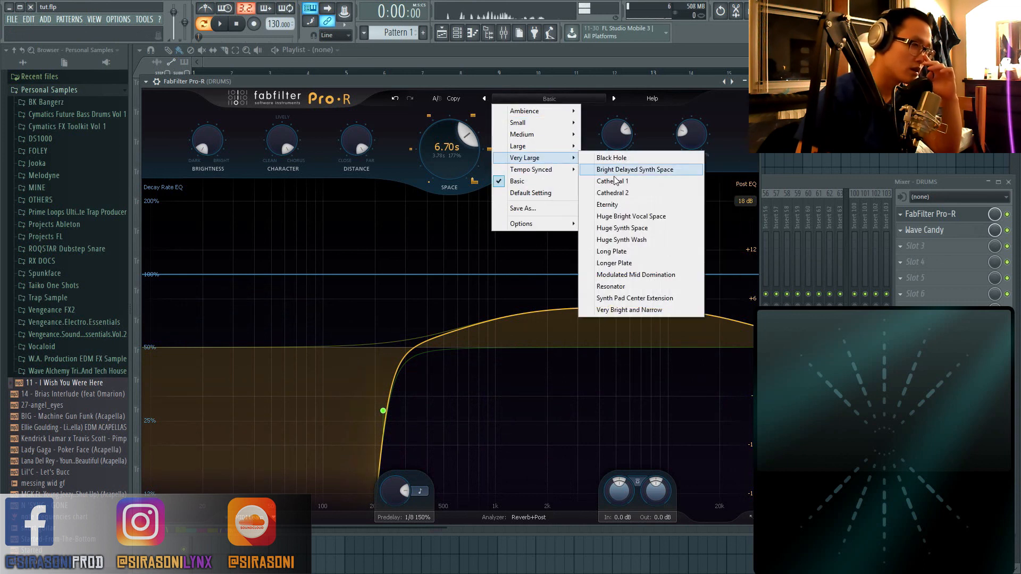
click(614, 180)
key(space)
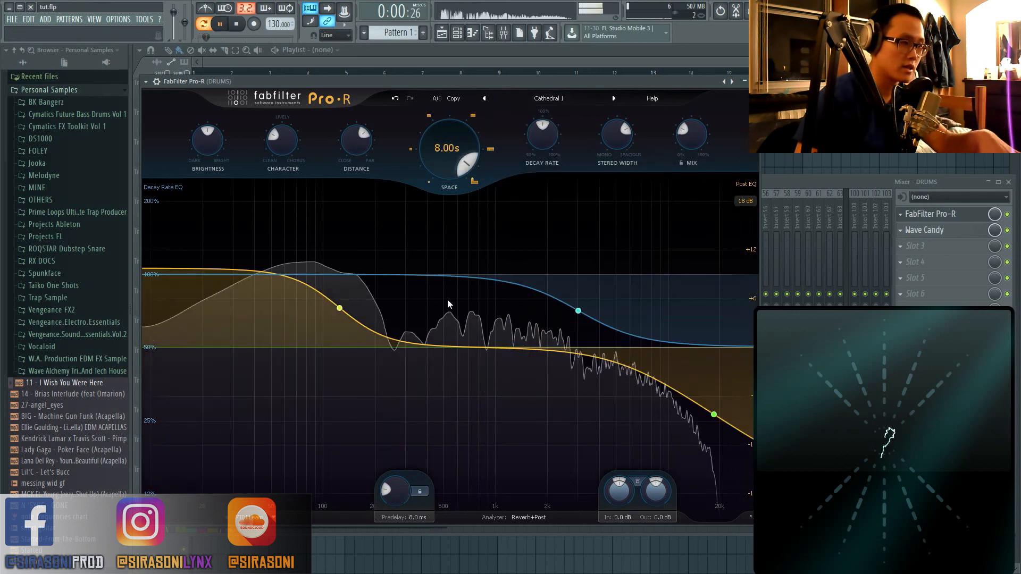
- Load the Heavily Modulated Ambience A preset, audition it on the drums, and make the Decay Rate EQ curve active
click(550, 99)
mouse_move(568, 116)
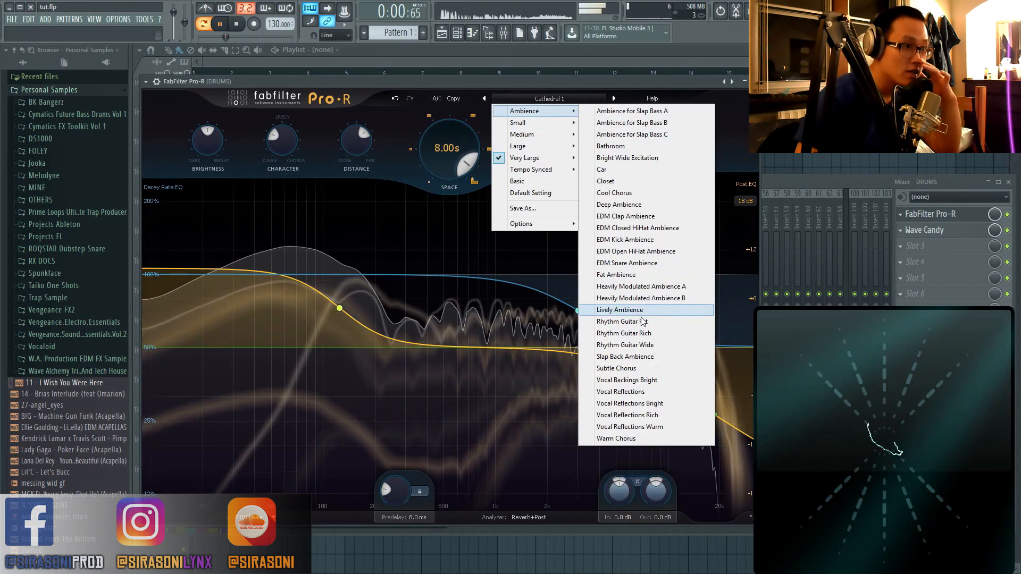
click(656, 287)
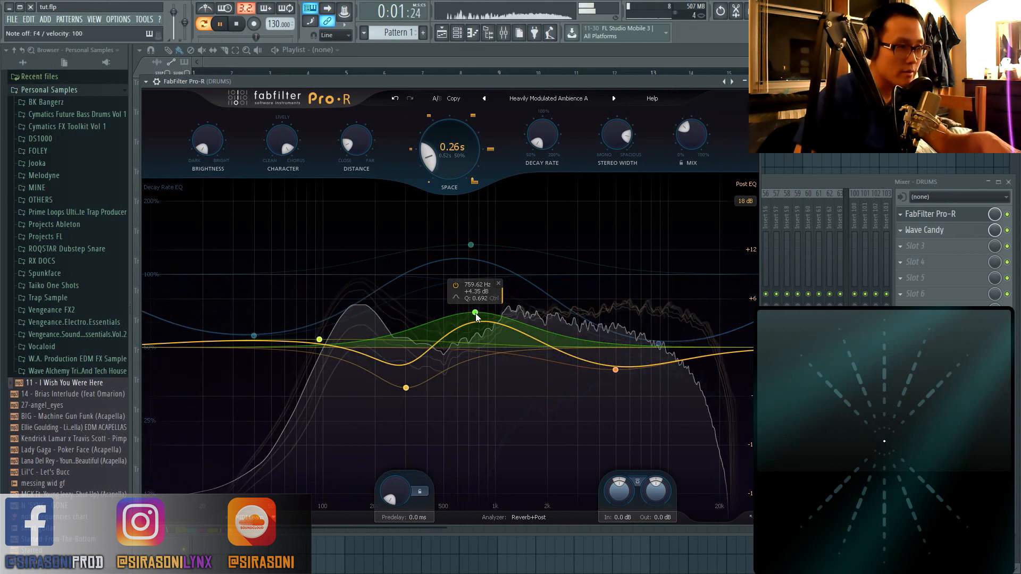
key(space)
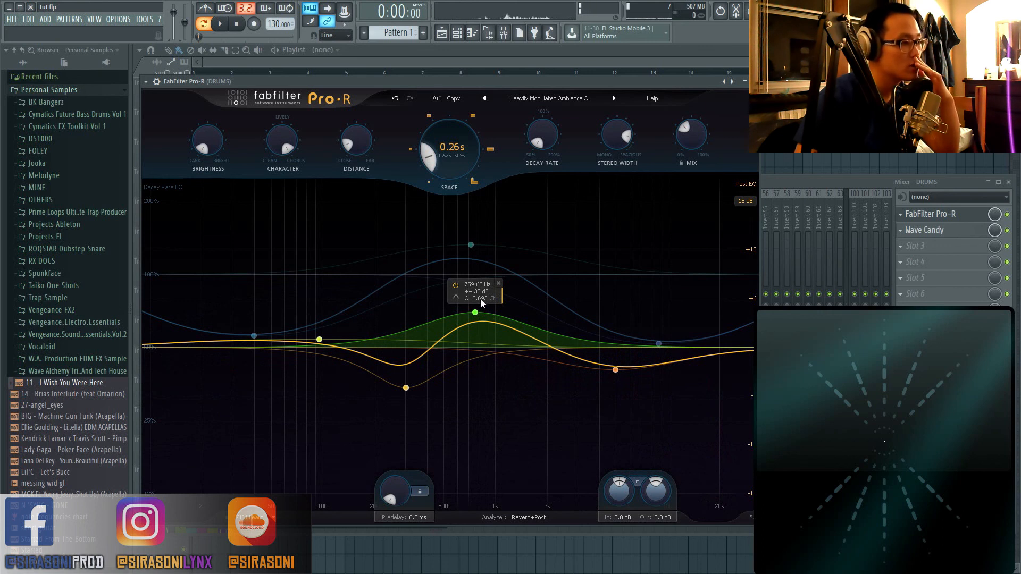
click(525, 272)
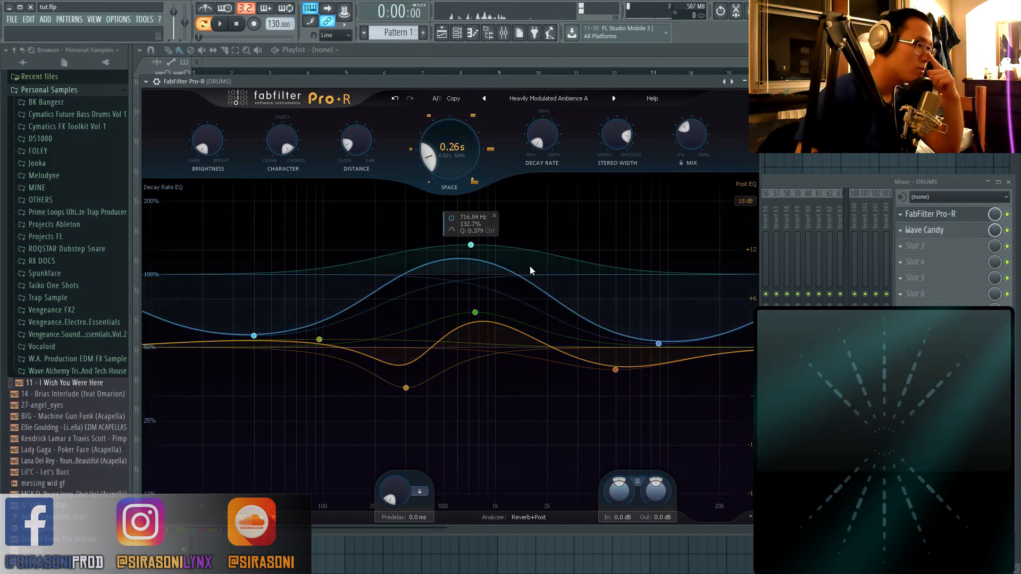